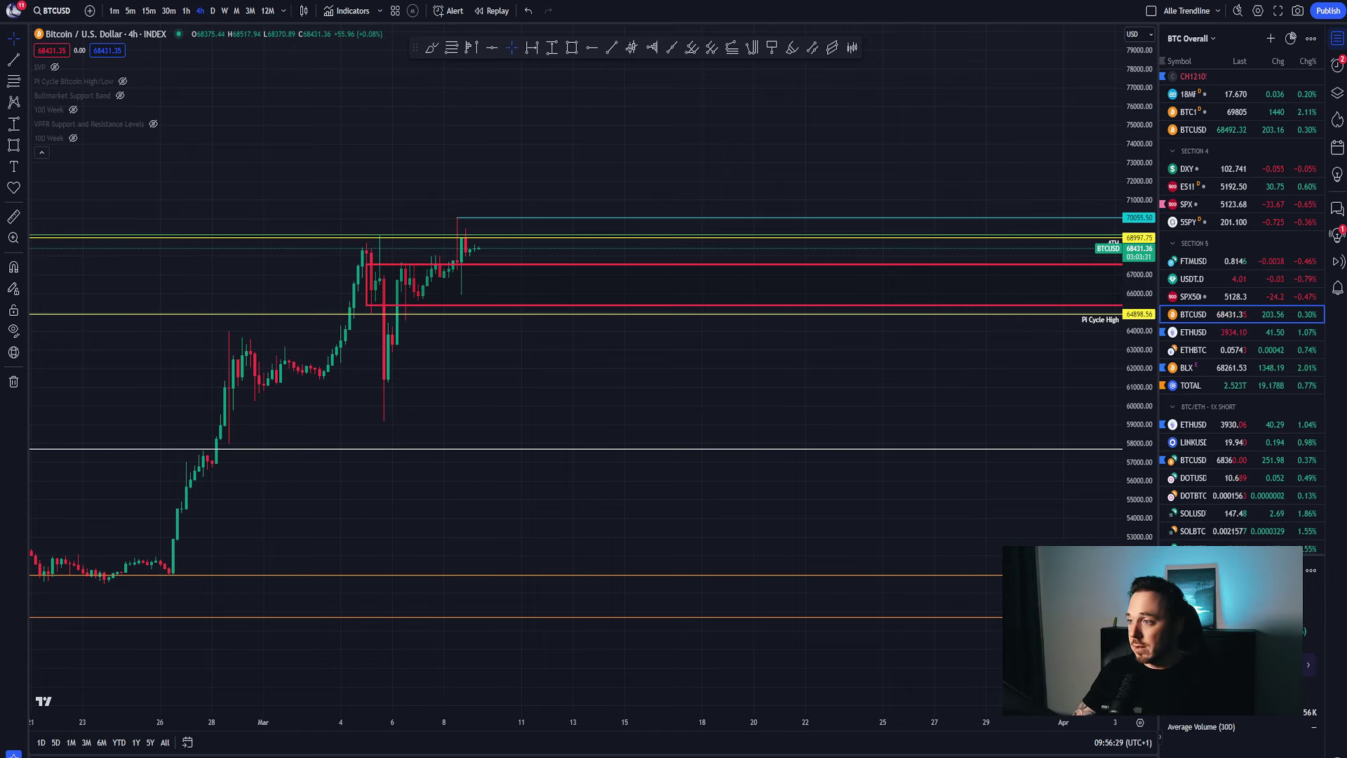
Switch from the chart to the Curve WBTC loan page and examine its borrow rate and collateral loss details.
key("alt+shift+r")
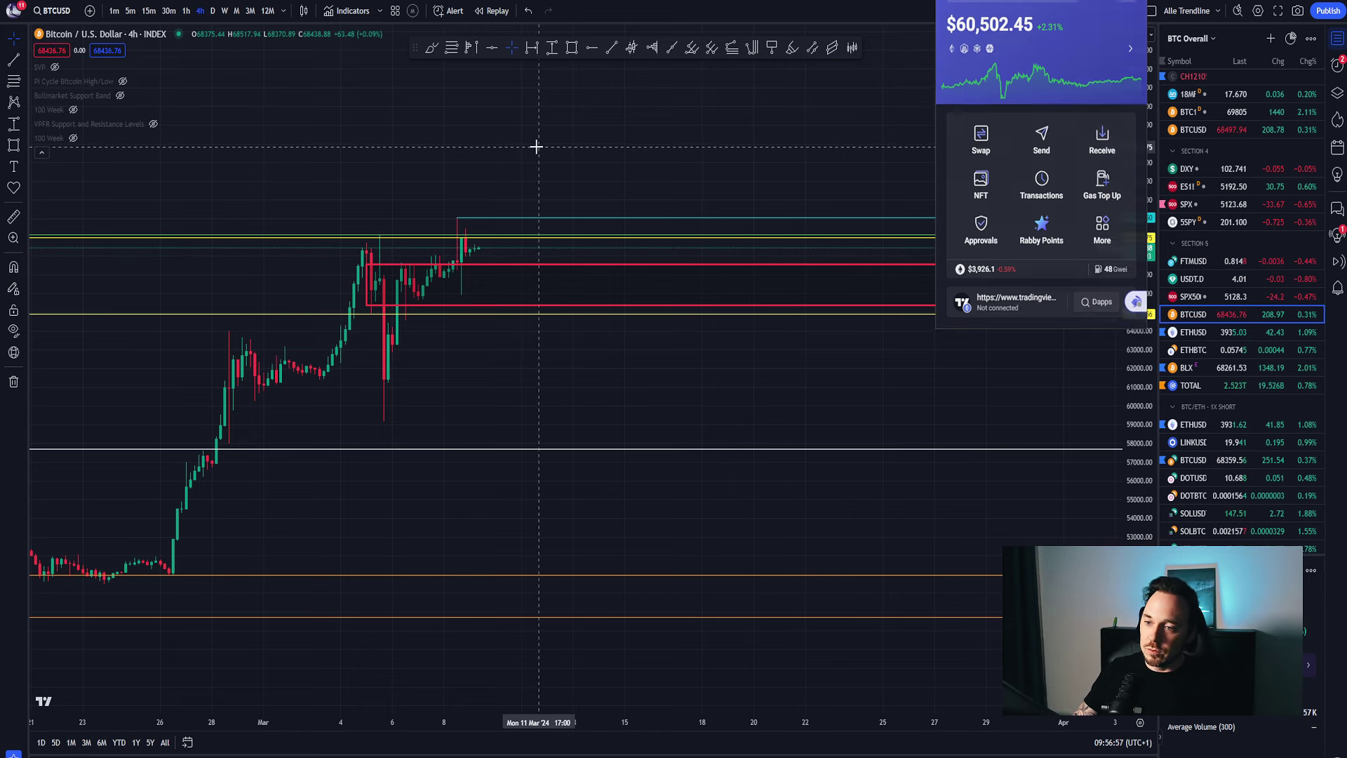
left_click(536, 141)
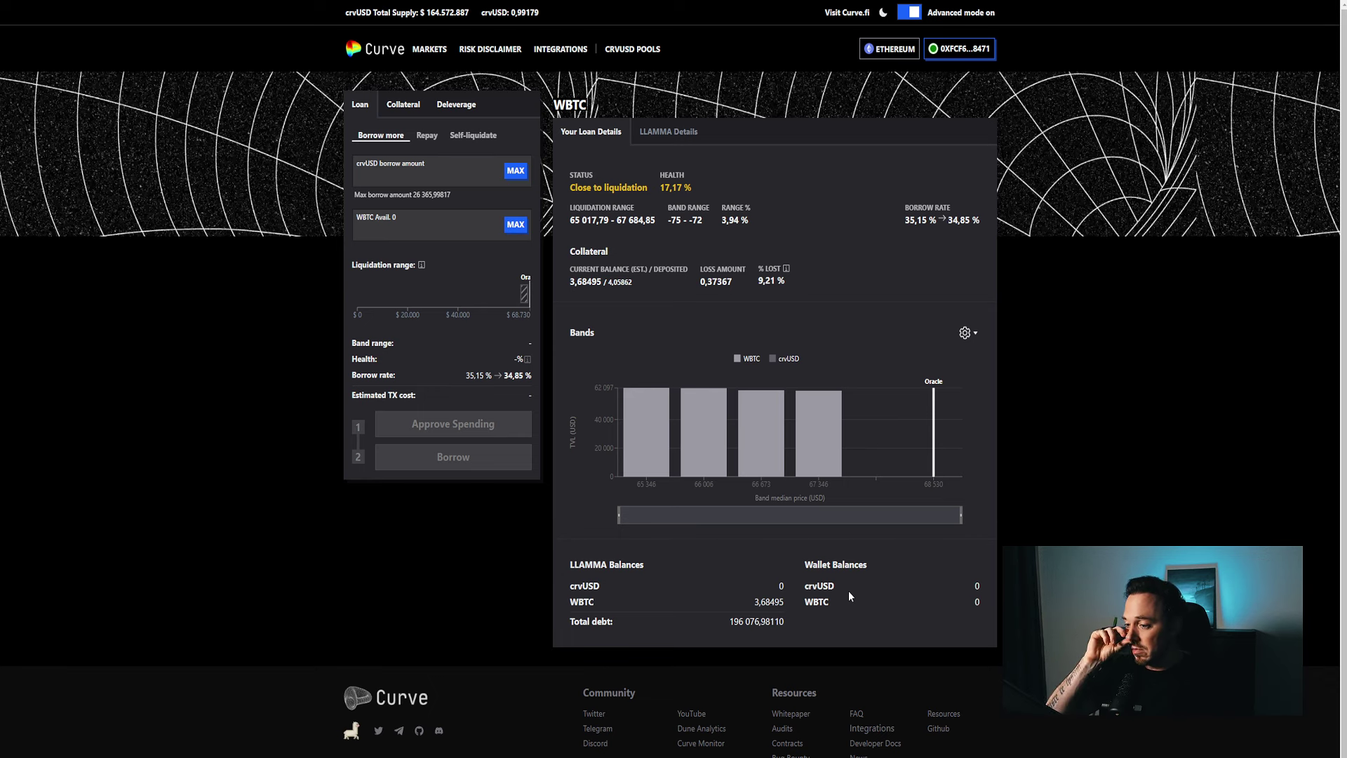
mouse_move(931, 256)
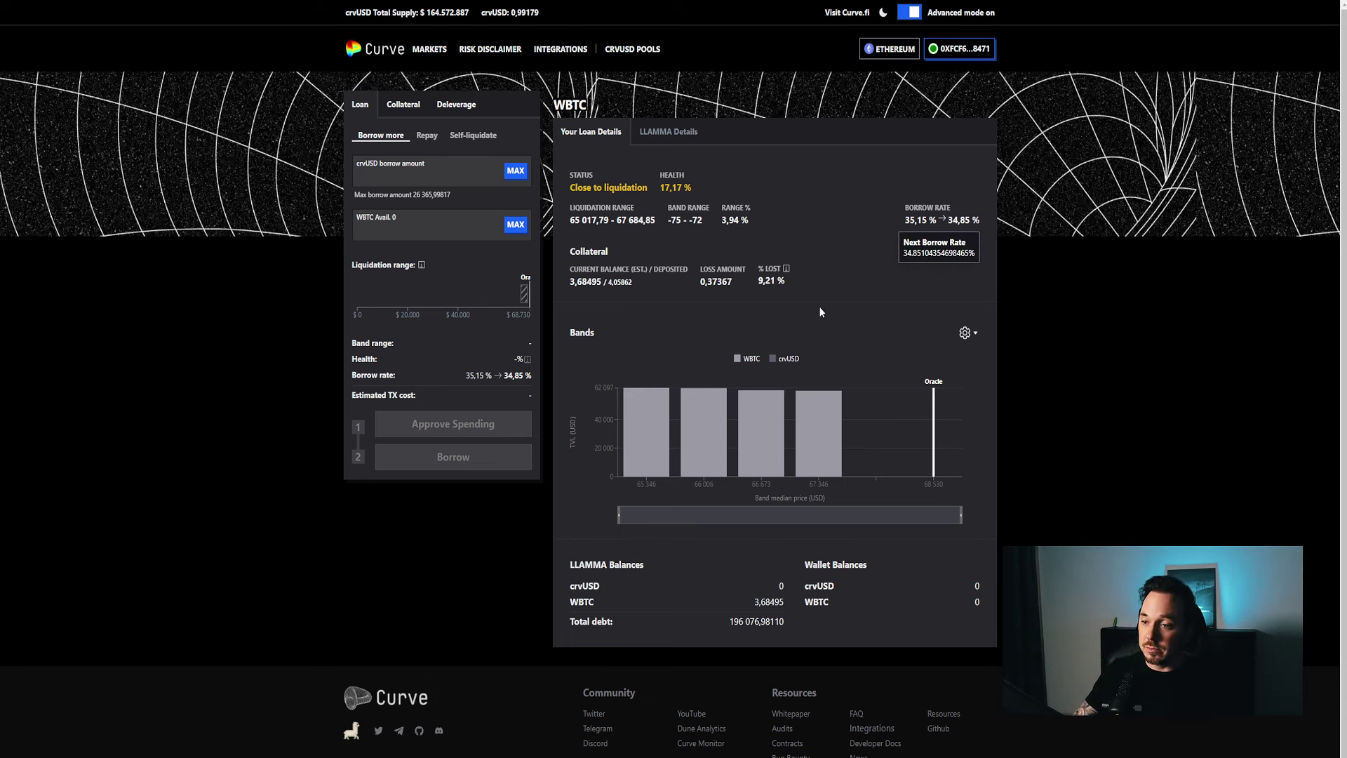
mouse_move(798, 280)
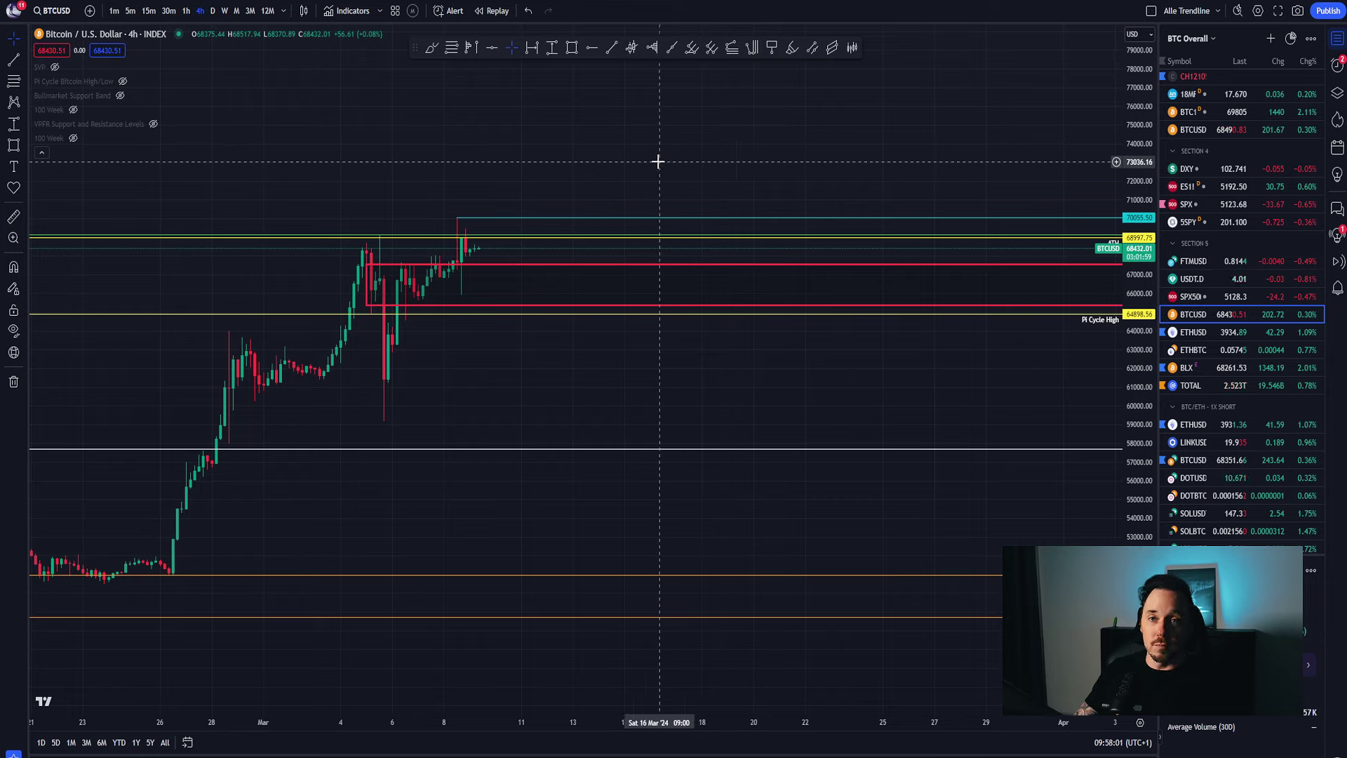
left_click_drag(654, 163, 648, 177)
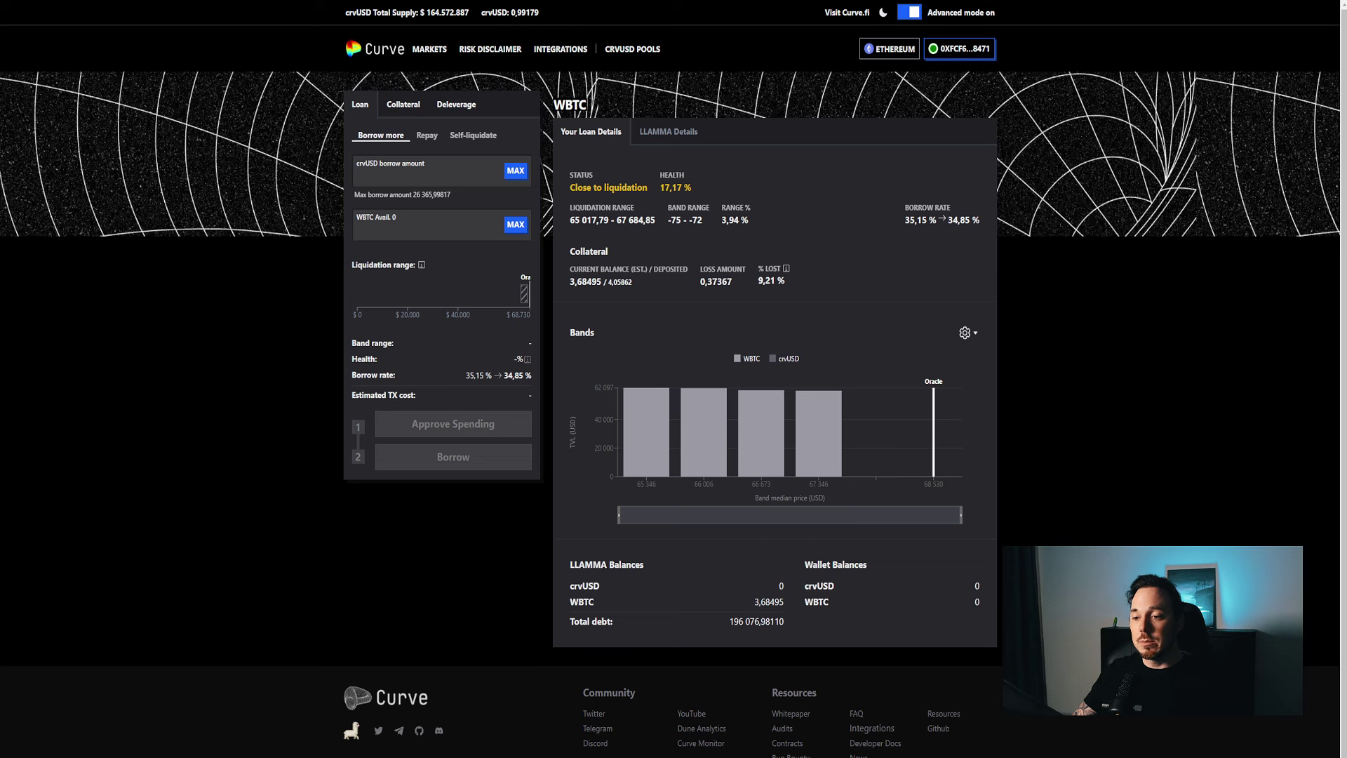
Open the Windows calculator and place it beside the WBTC loan form.
key("super")
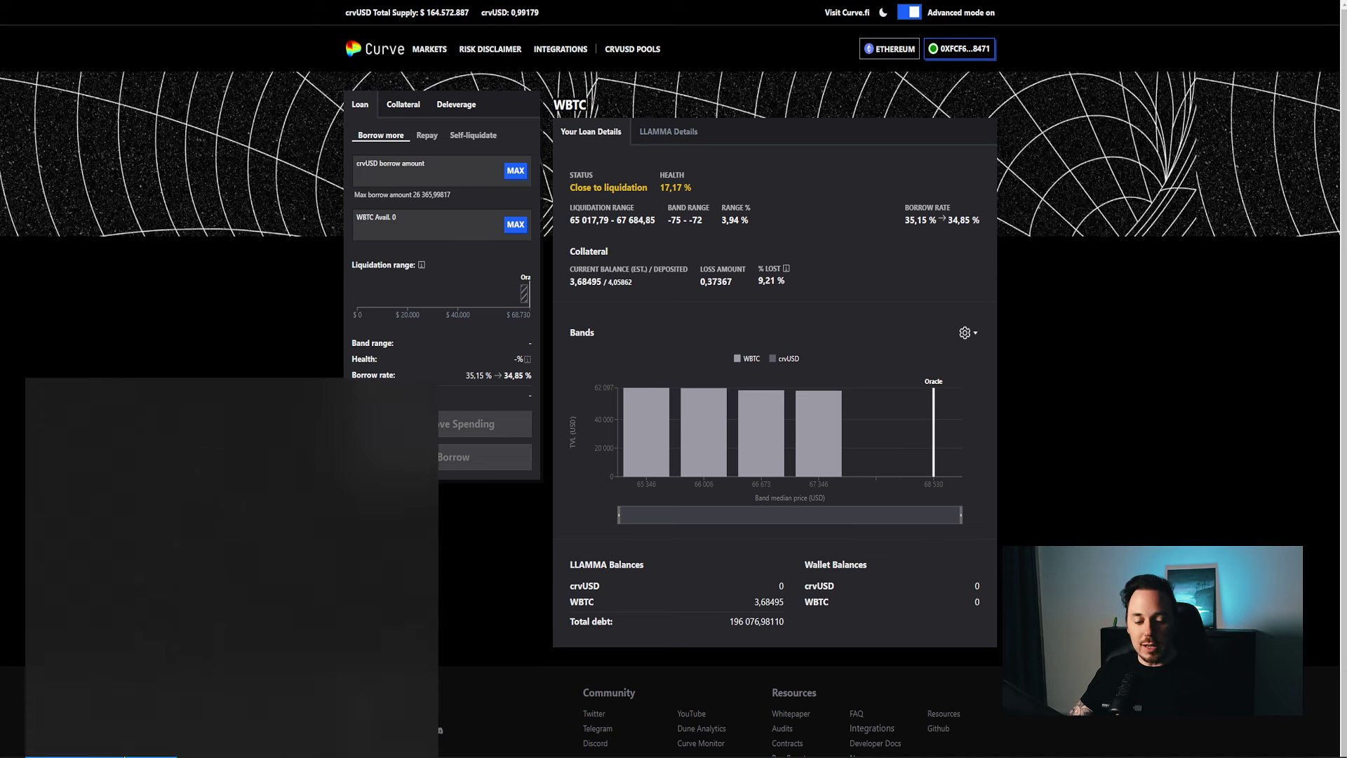
type("r")
key("Return")
left_click_drag(261, 224, 226, 247)
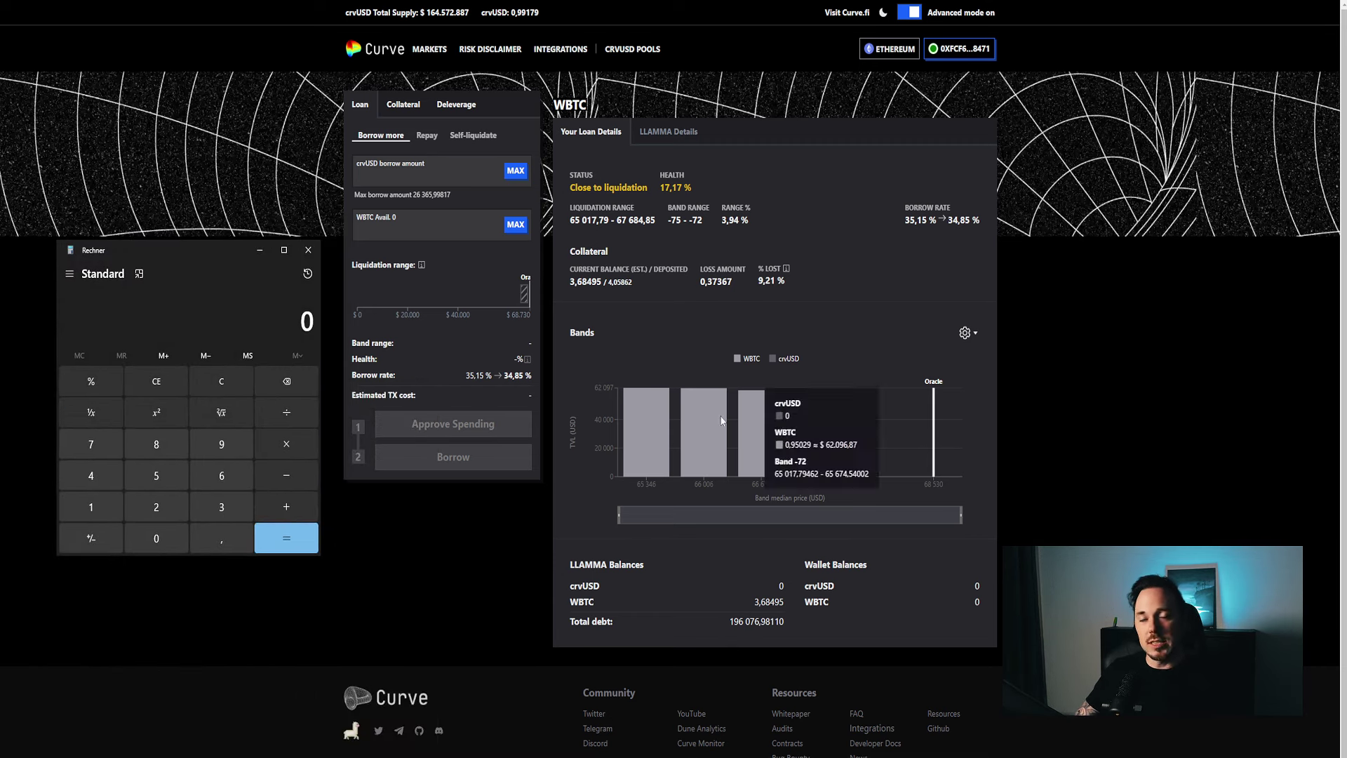
Enter the loan's current WBTC collateral balance, 3,68495, in the calculator.
mouse_move(472, 292)
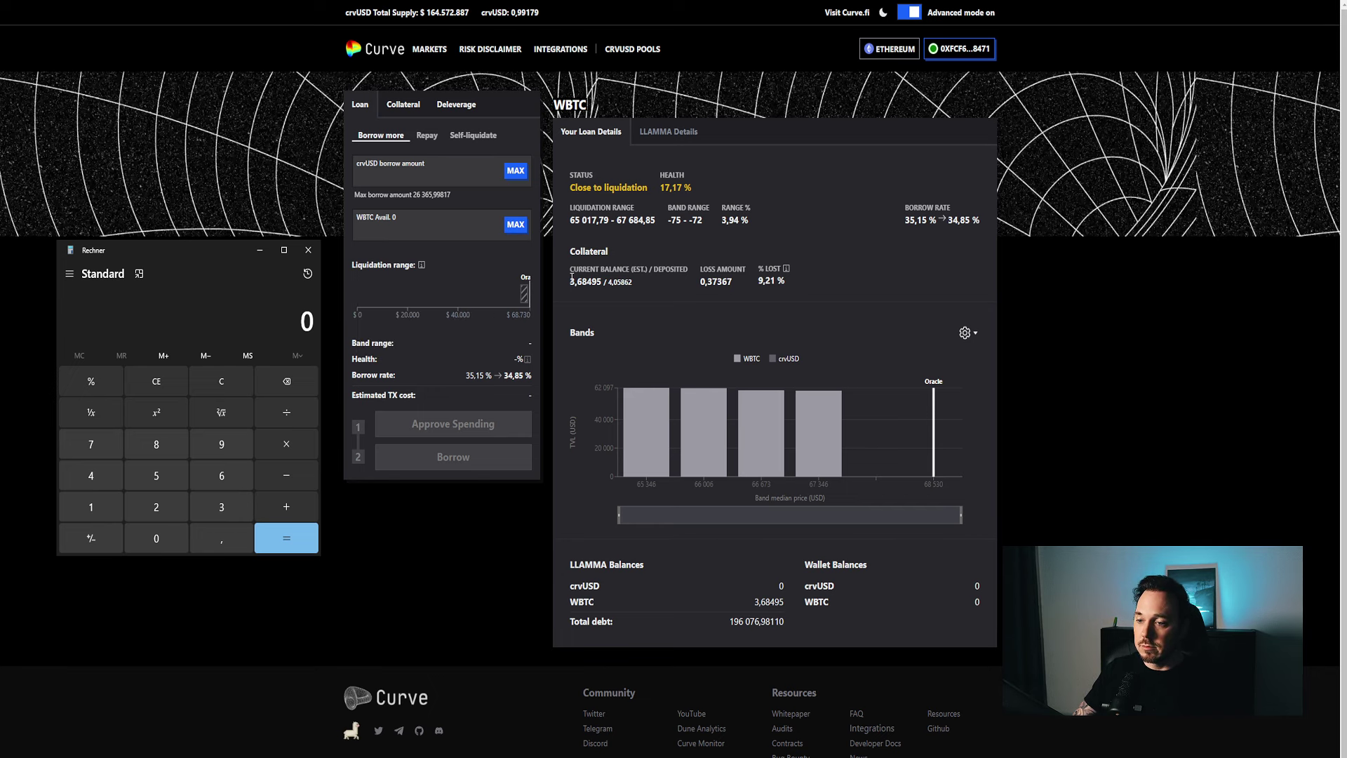
left_click(219, 518)
left_click(226, 537)
left_click(219, 476)
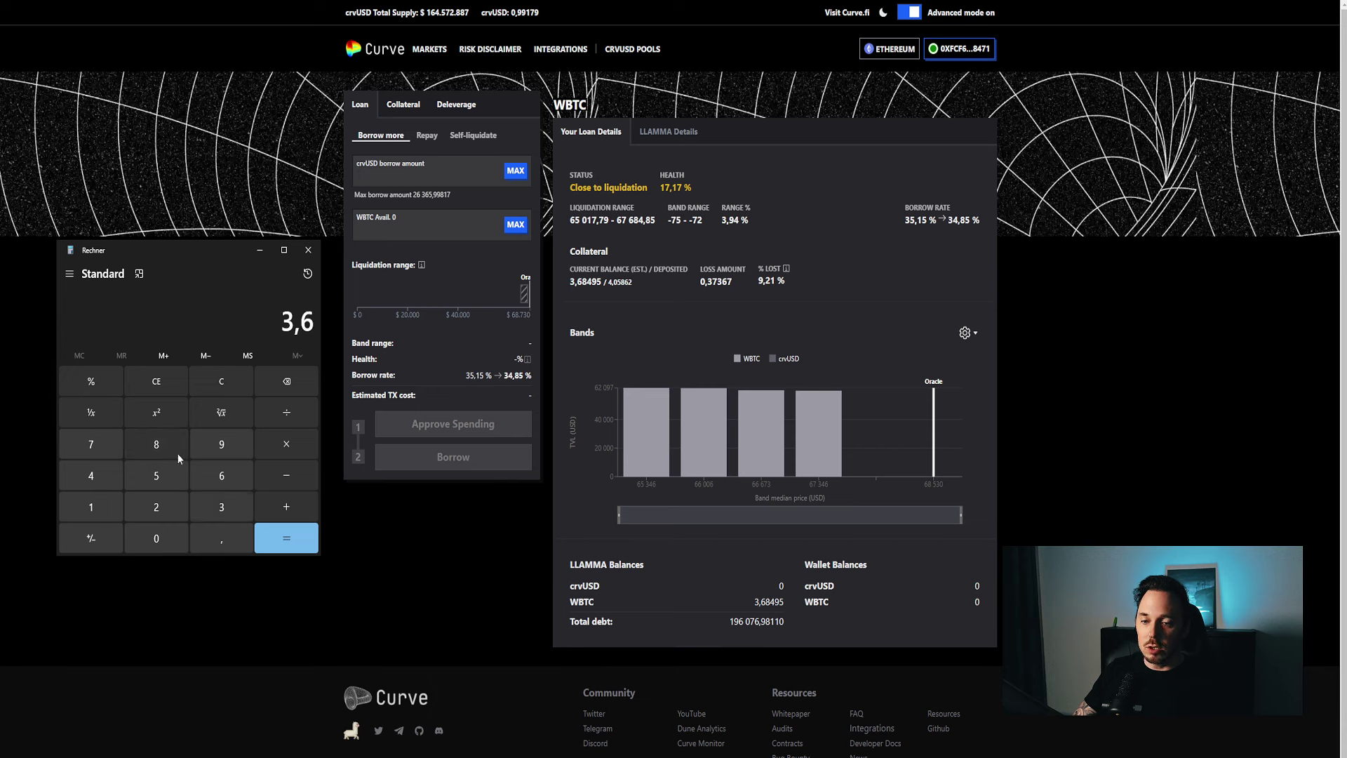
left_click(160, 442)
left_click(94, 476)
left_click(222, 444)
left_click(155, 476)
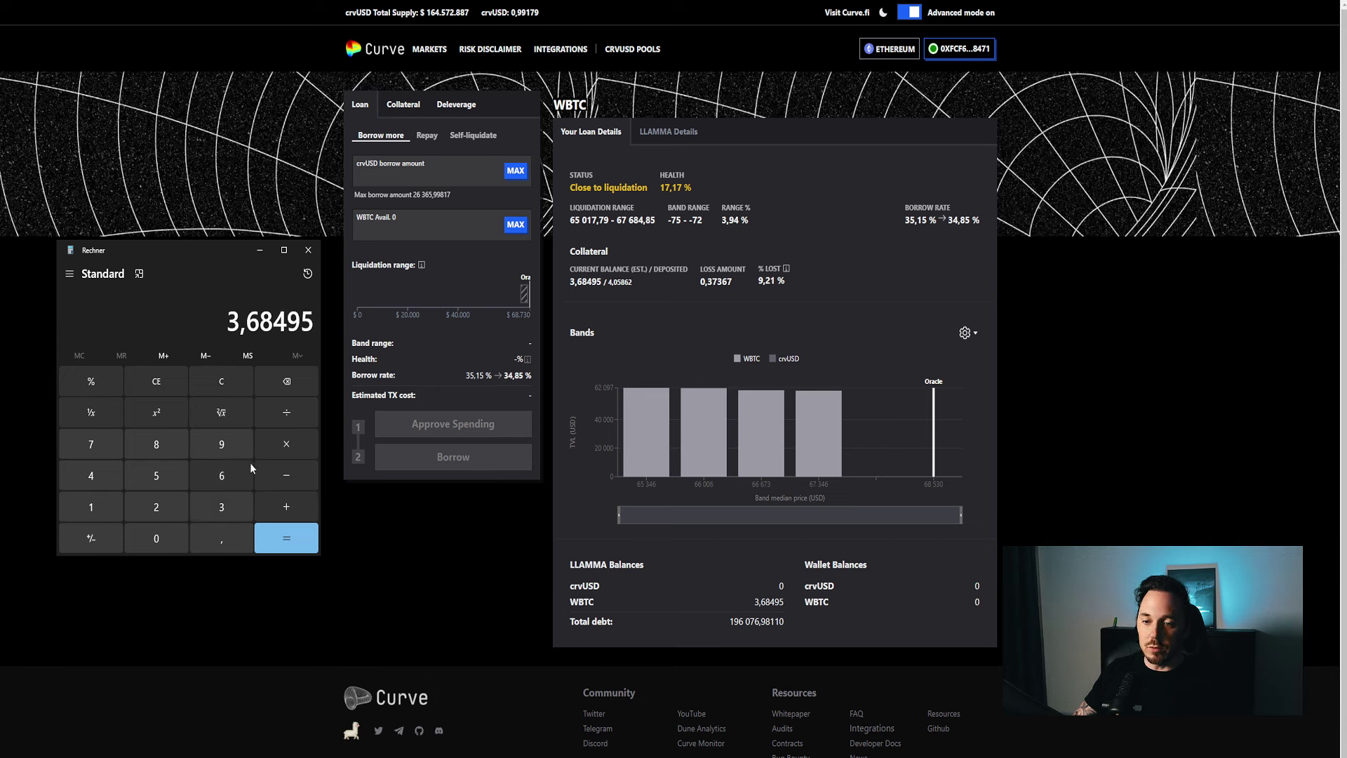
Multiply the WBTC balance by a price of 150000 and calculate the product.
left_click(286, 445)
left_click(90, 507)
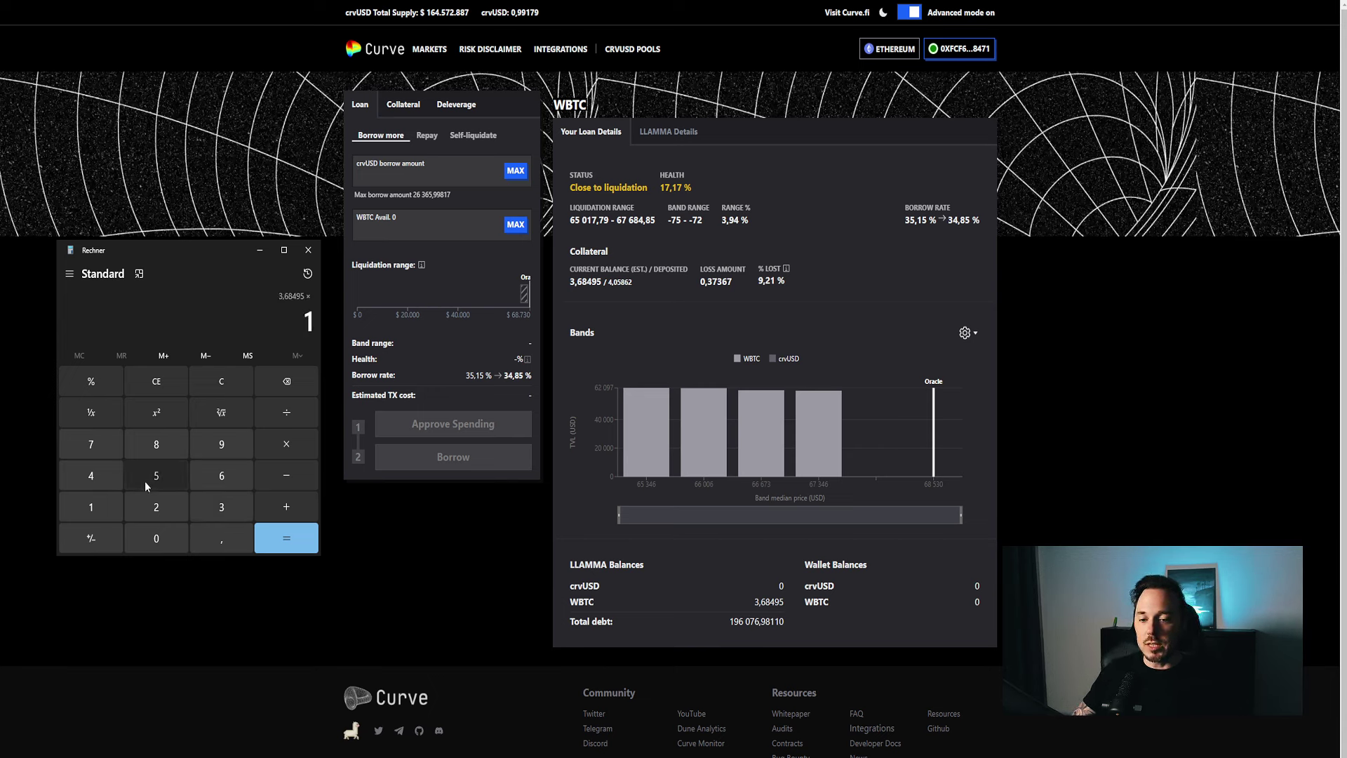
left_click(156, 476)
left_click(162, 539)
left_click(161, 539)
left_click(162, 539)
left_click(160, 539)
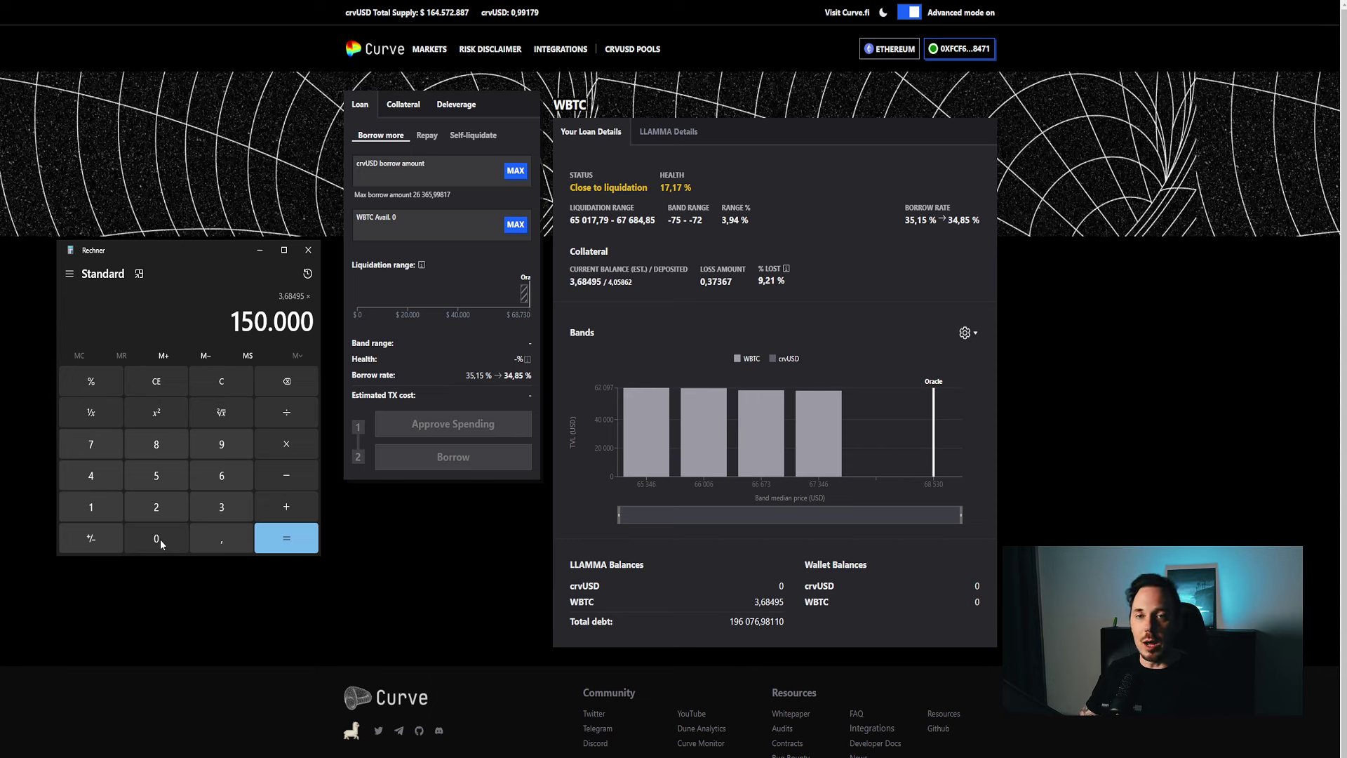
left_click(300, 538)
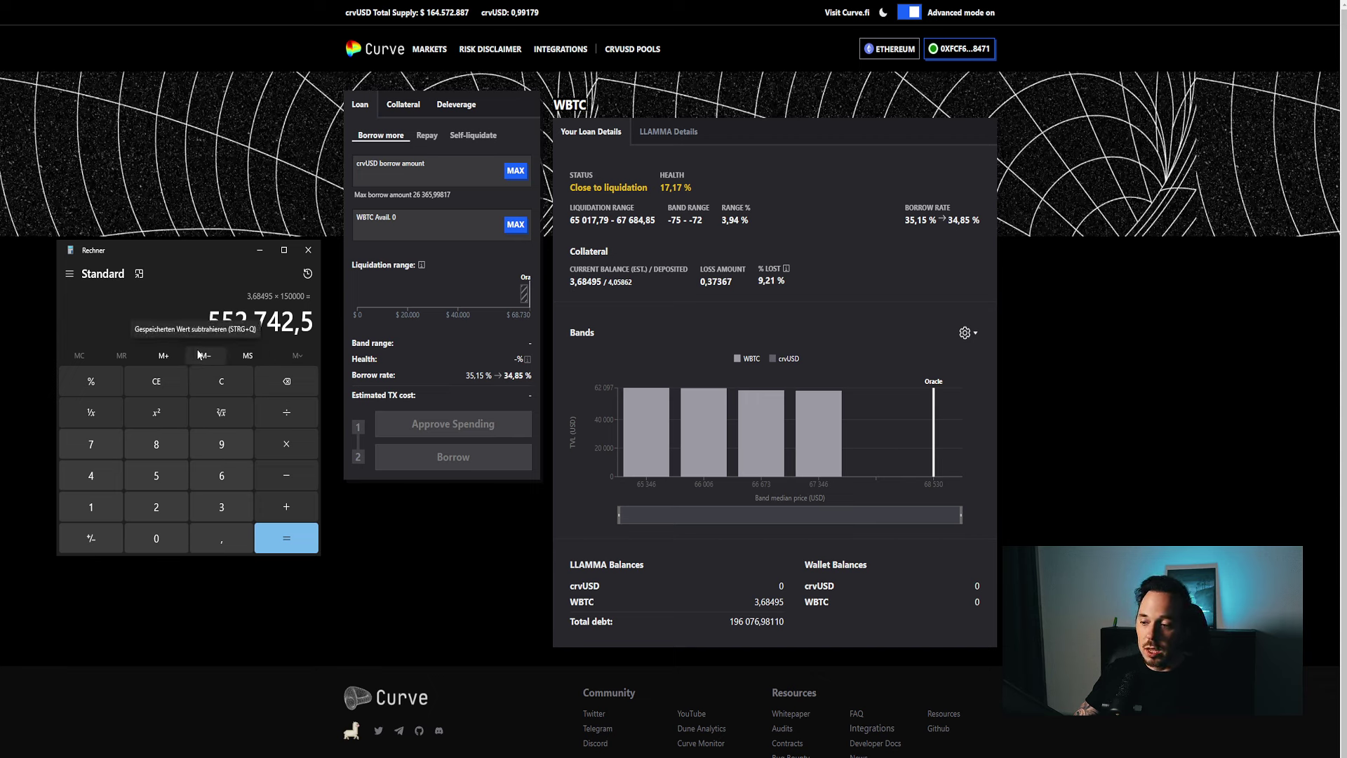
Subtract a debt of 210000 from the calculated collateral value.
left_click(278, 471)
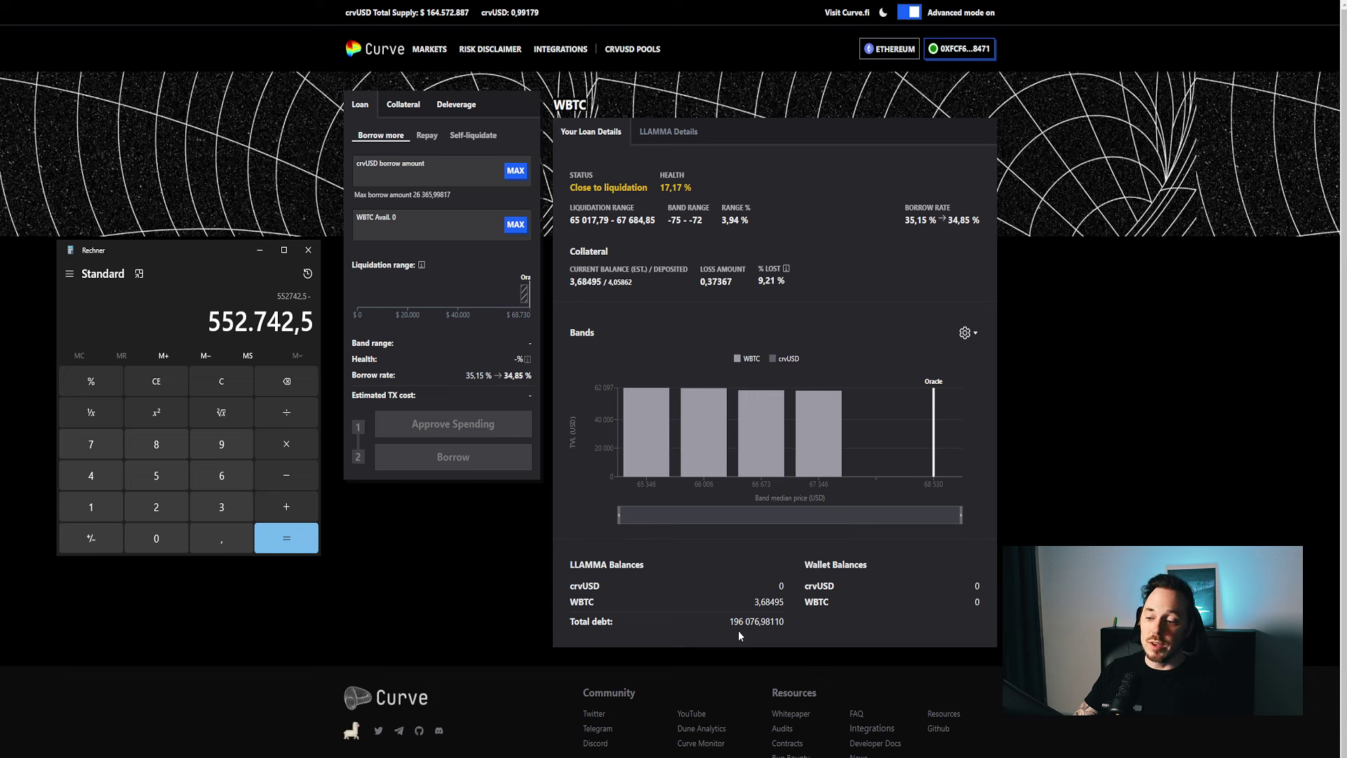
left_click(156, 507)
left_click(91, 507)
left_click(155, 538)
left_click(156, 538)
left_click(156, 537)
left_click(156, 538)
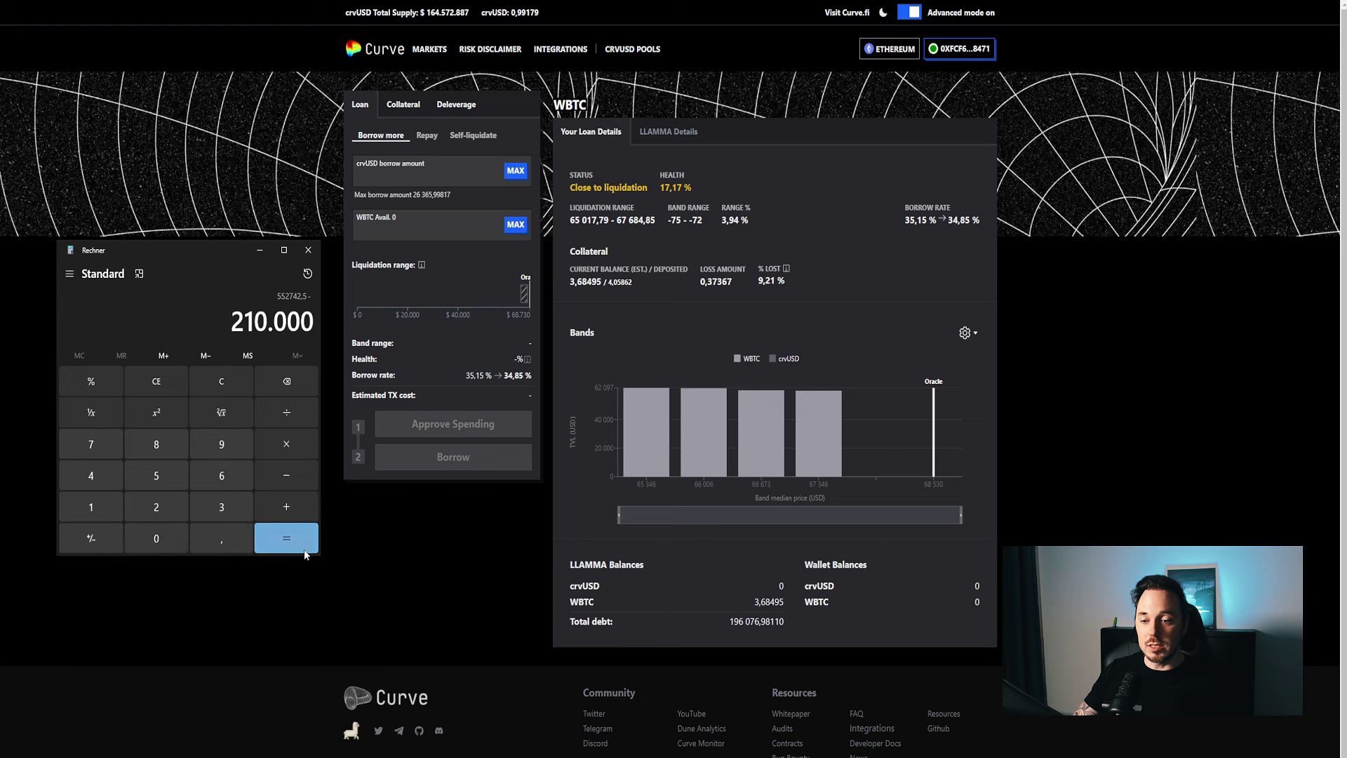
left_click(285, 539)
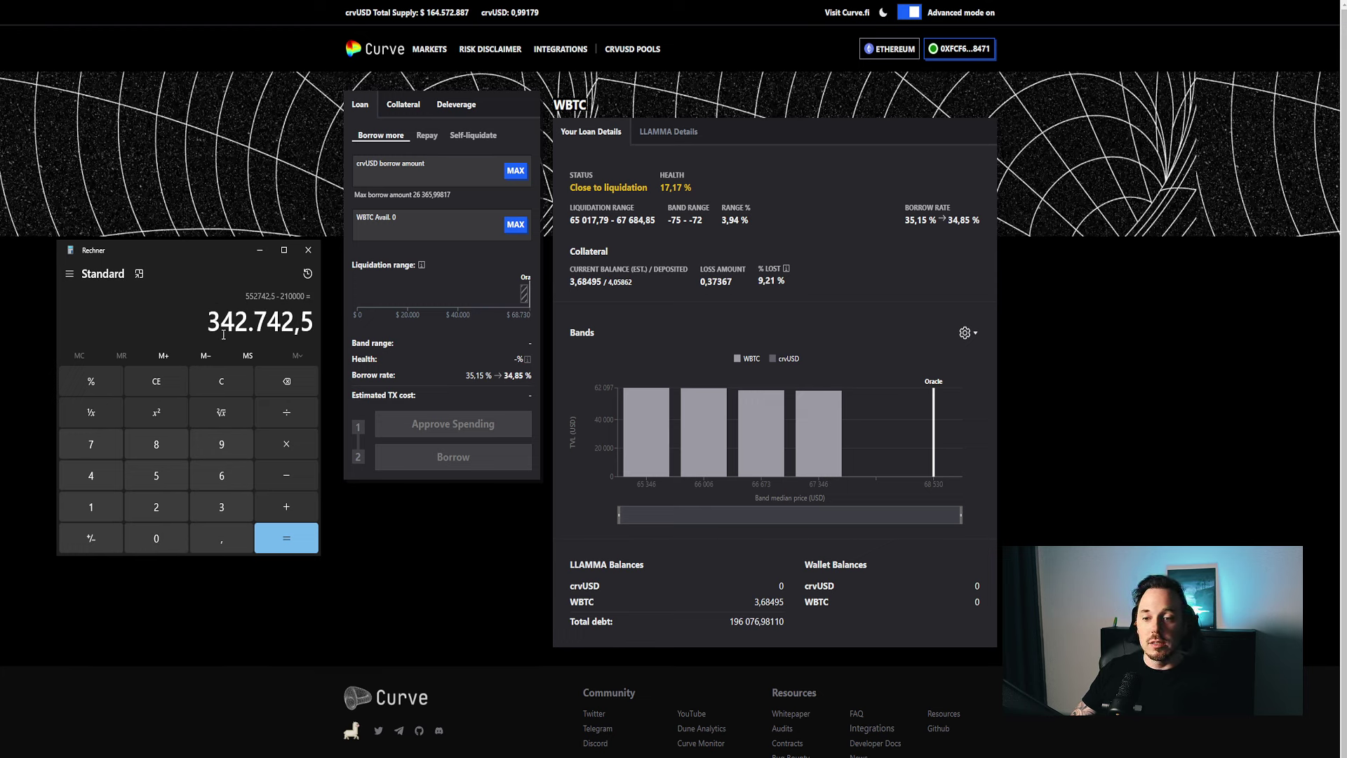
Divide the remaining value by 10000 and close the calculator.
left_click(287, 506)
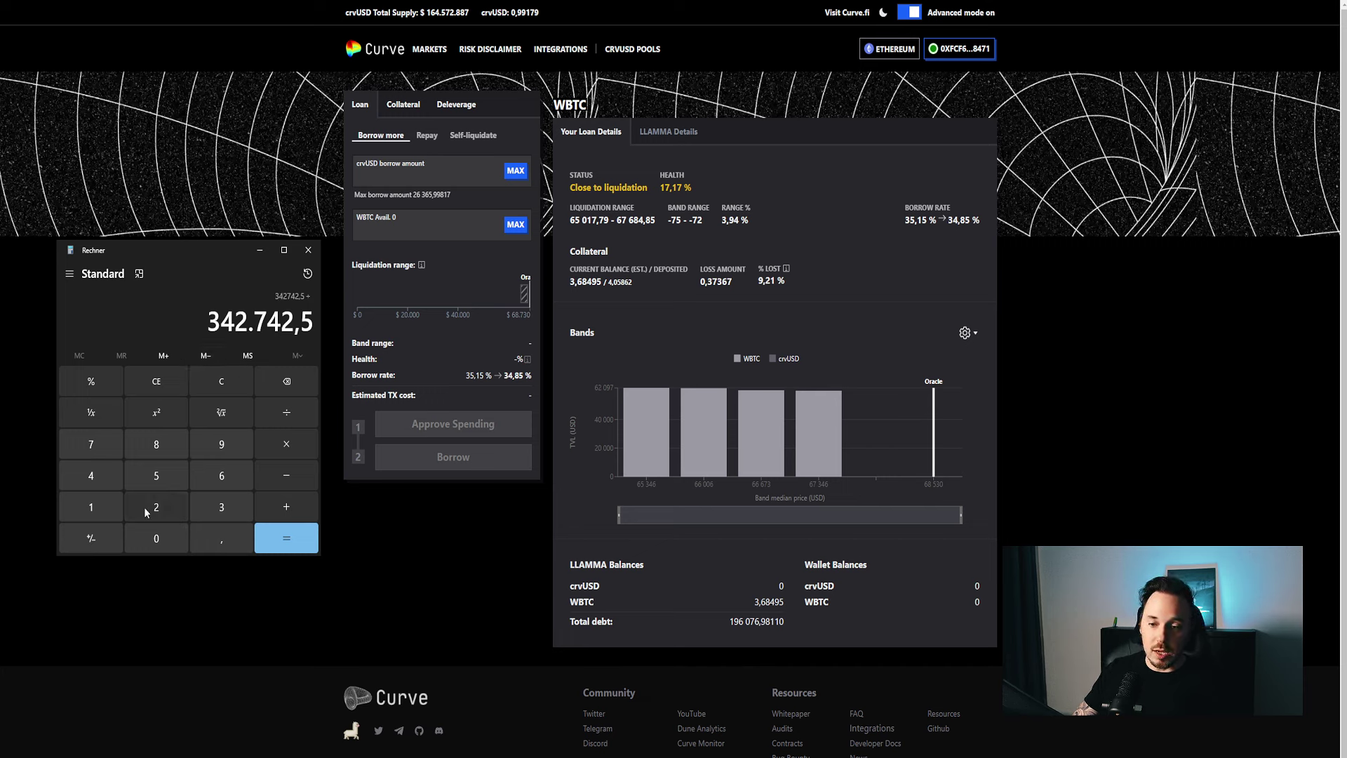
left_click(90, 507)
left_click(155, 538)
left_click(156, 538)
left_click(156, 538)
left_click(155, 538)
left_click(270, 537)
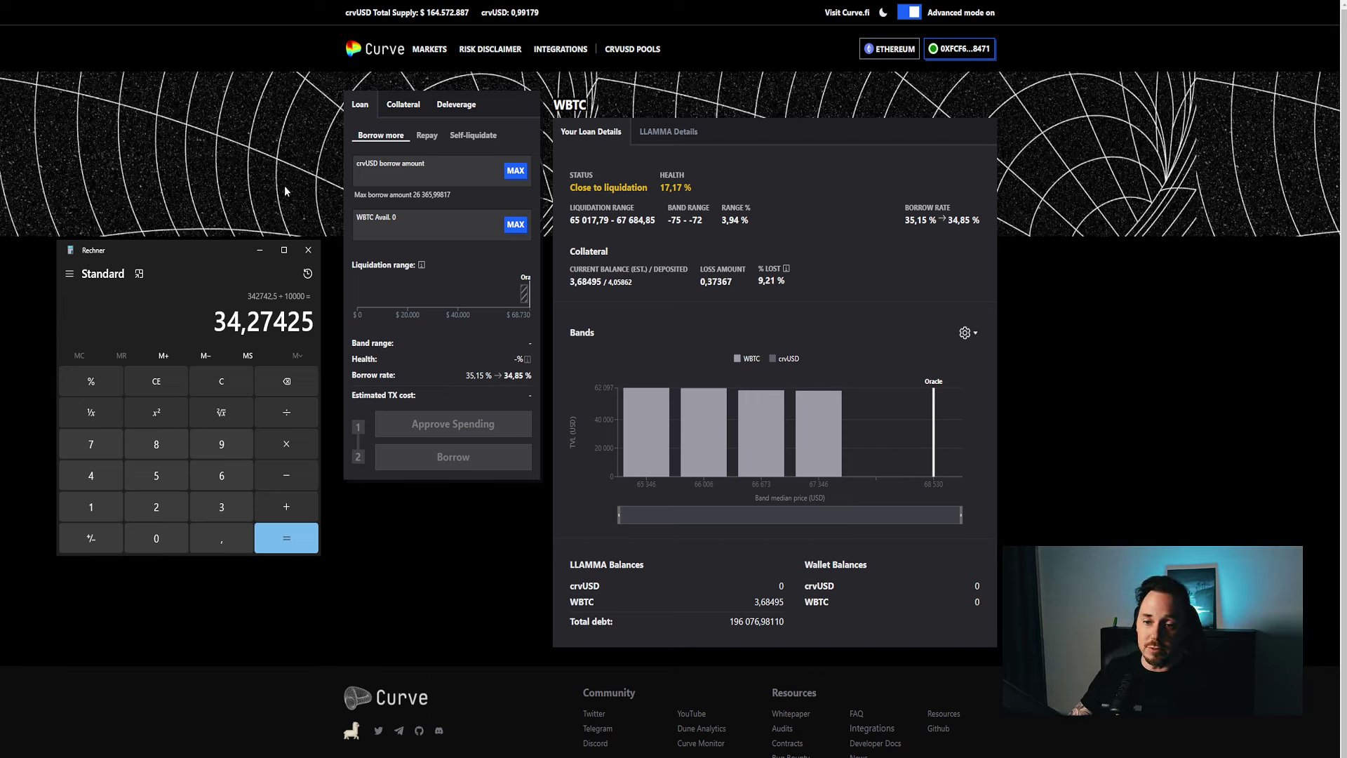
left_click(308, 249)
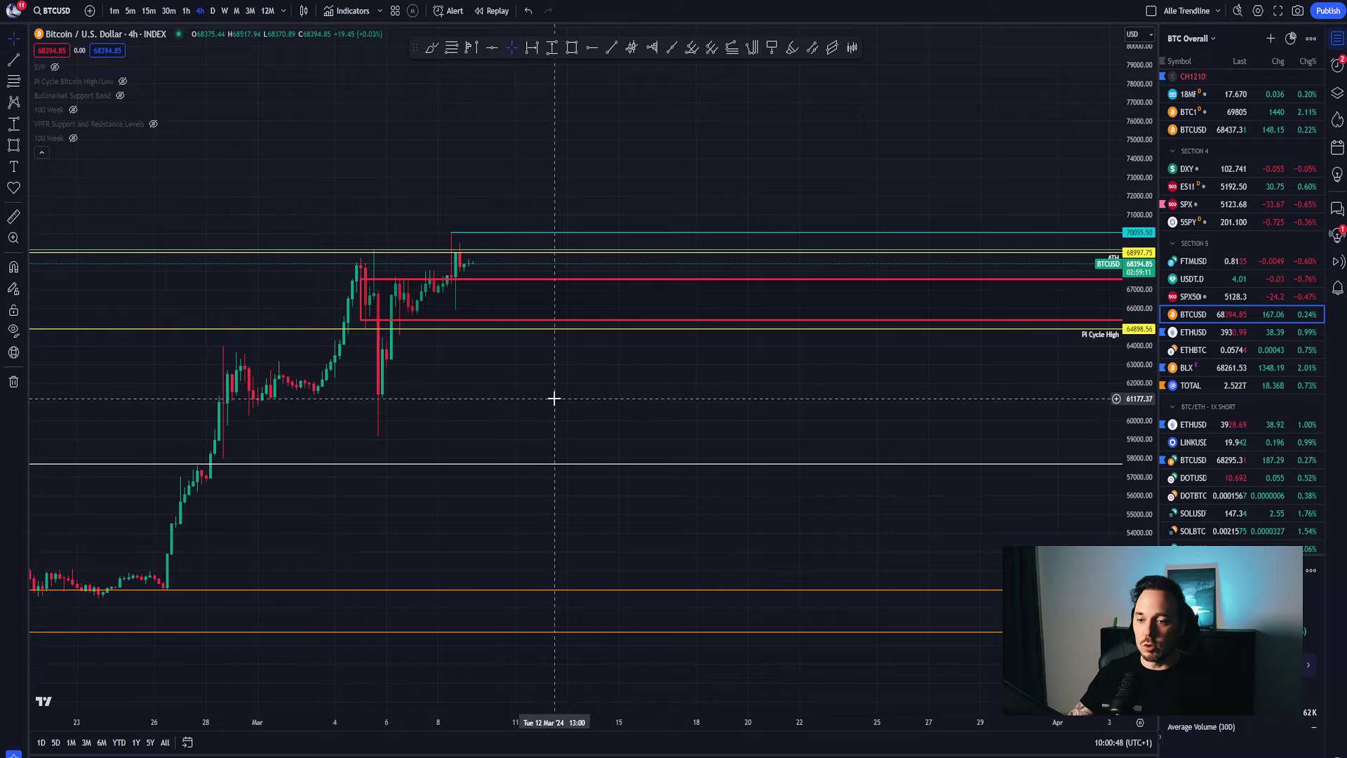
Switch to the TradingView chart and examine Bitcoin's 4h rally from the January range to the March highs.
scroll(553, 397, "up", 3)
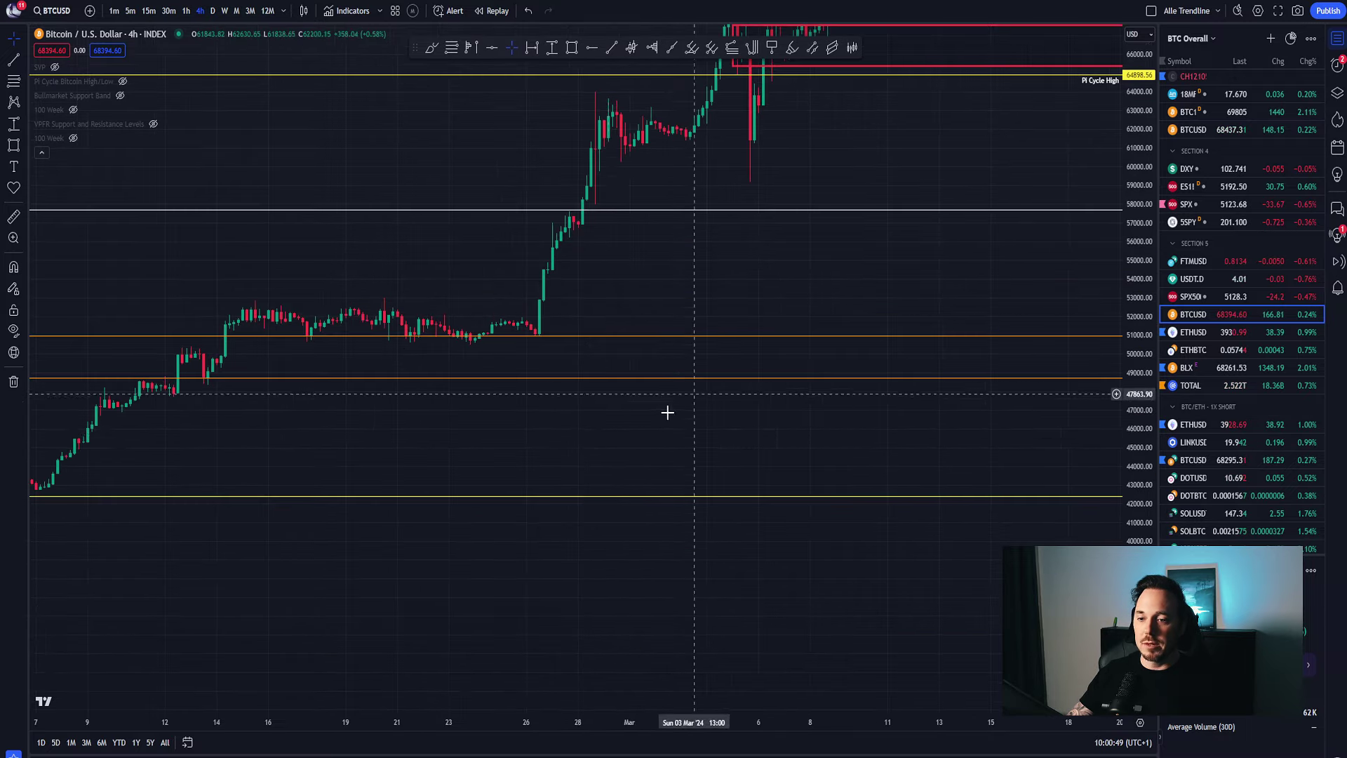
scroll(610, 474, "down", 2)
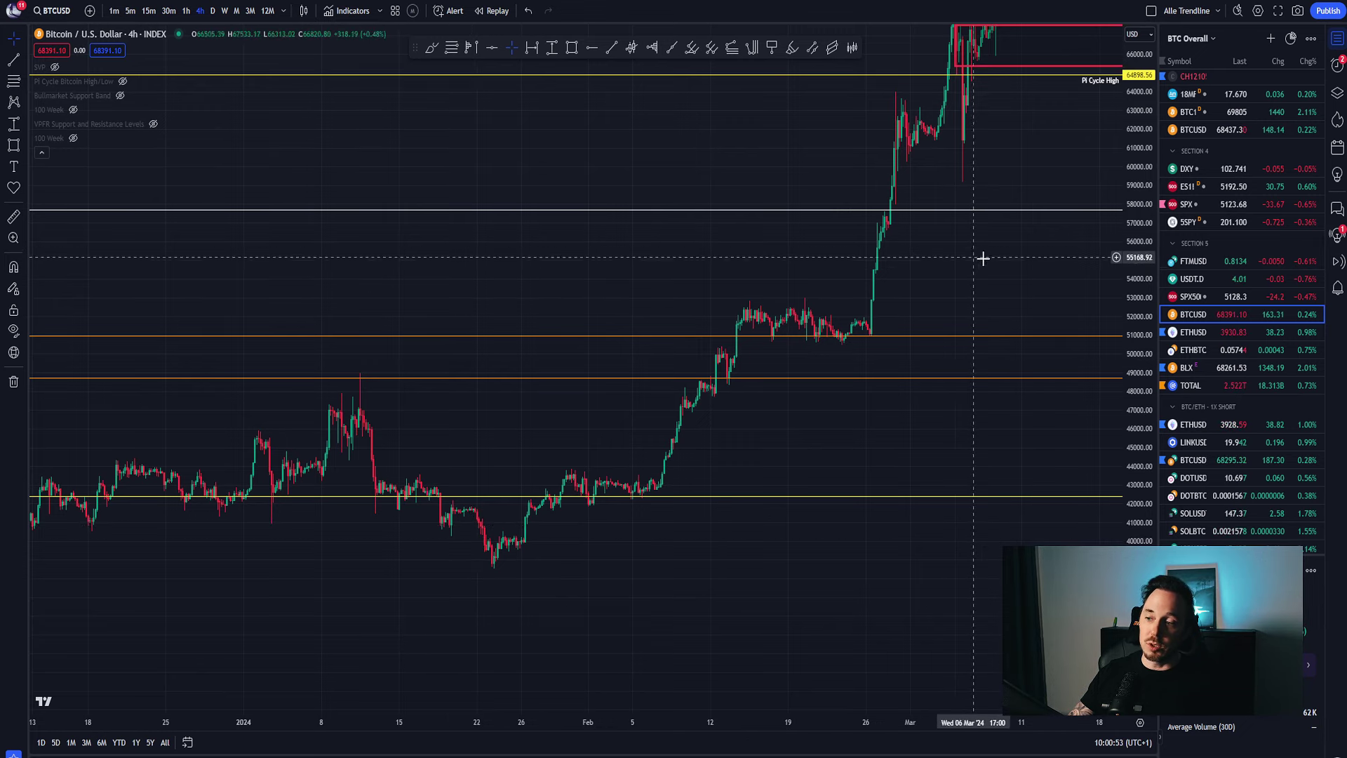
left_click_drag(758, 366, 568, 370)
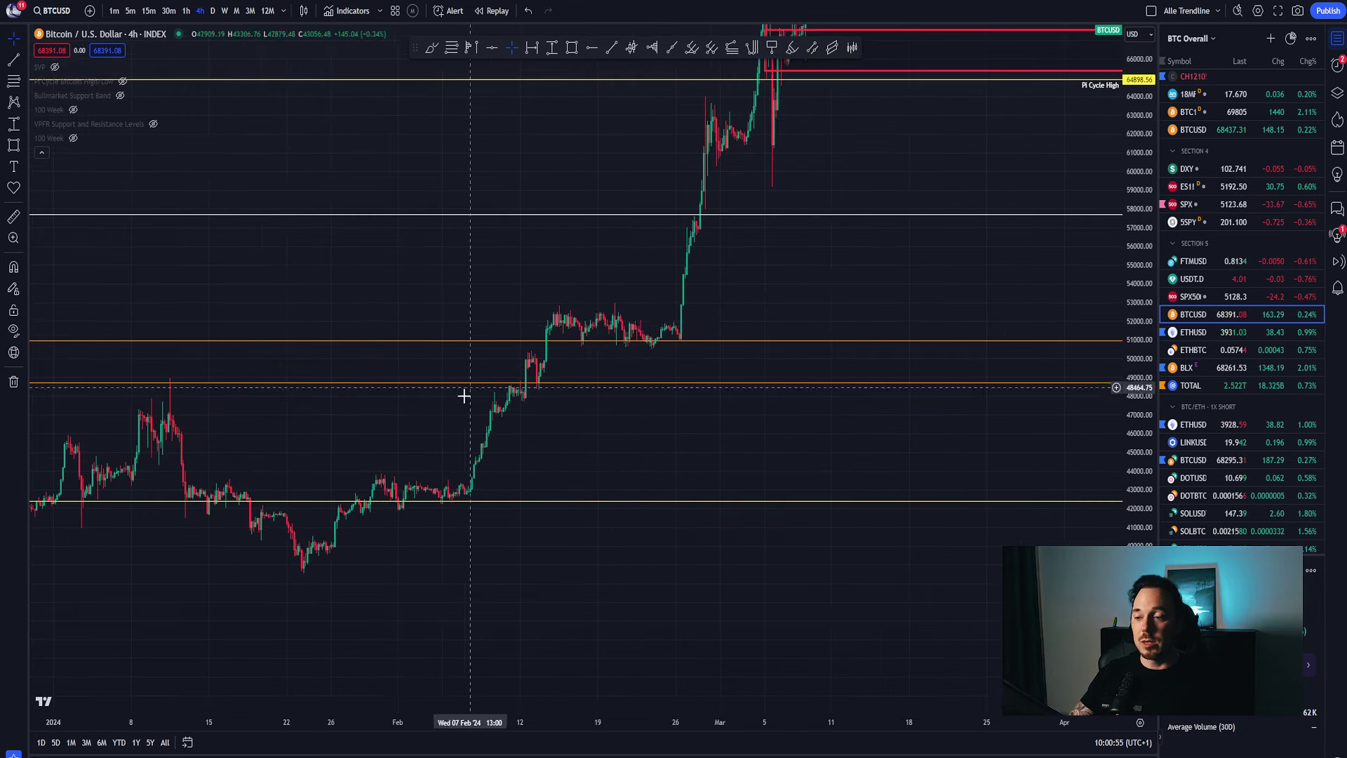
left_click_drag(836, 306, 748, 373)
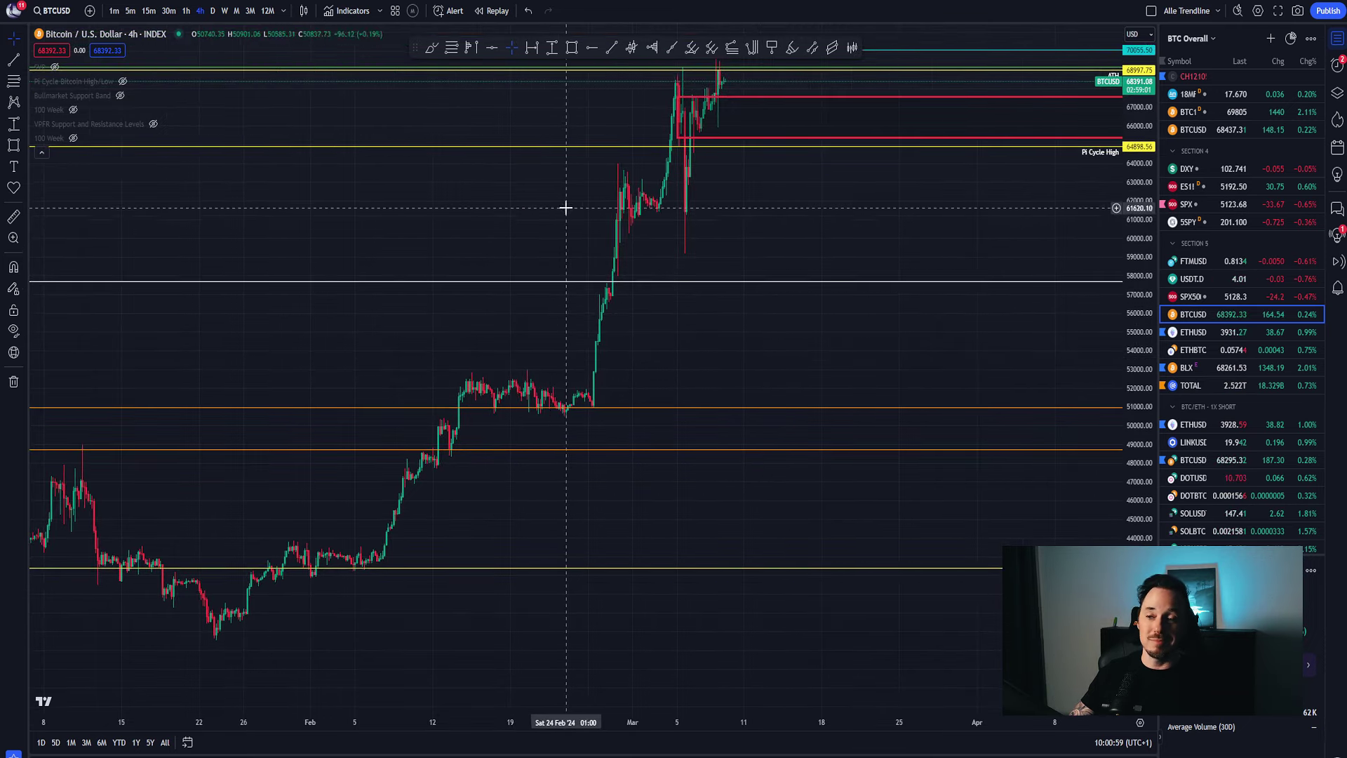
left_click_drag(565, 210, 572, 325)
scroll(608, 381, "right", 5)
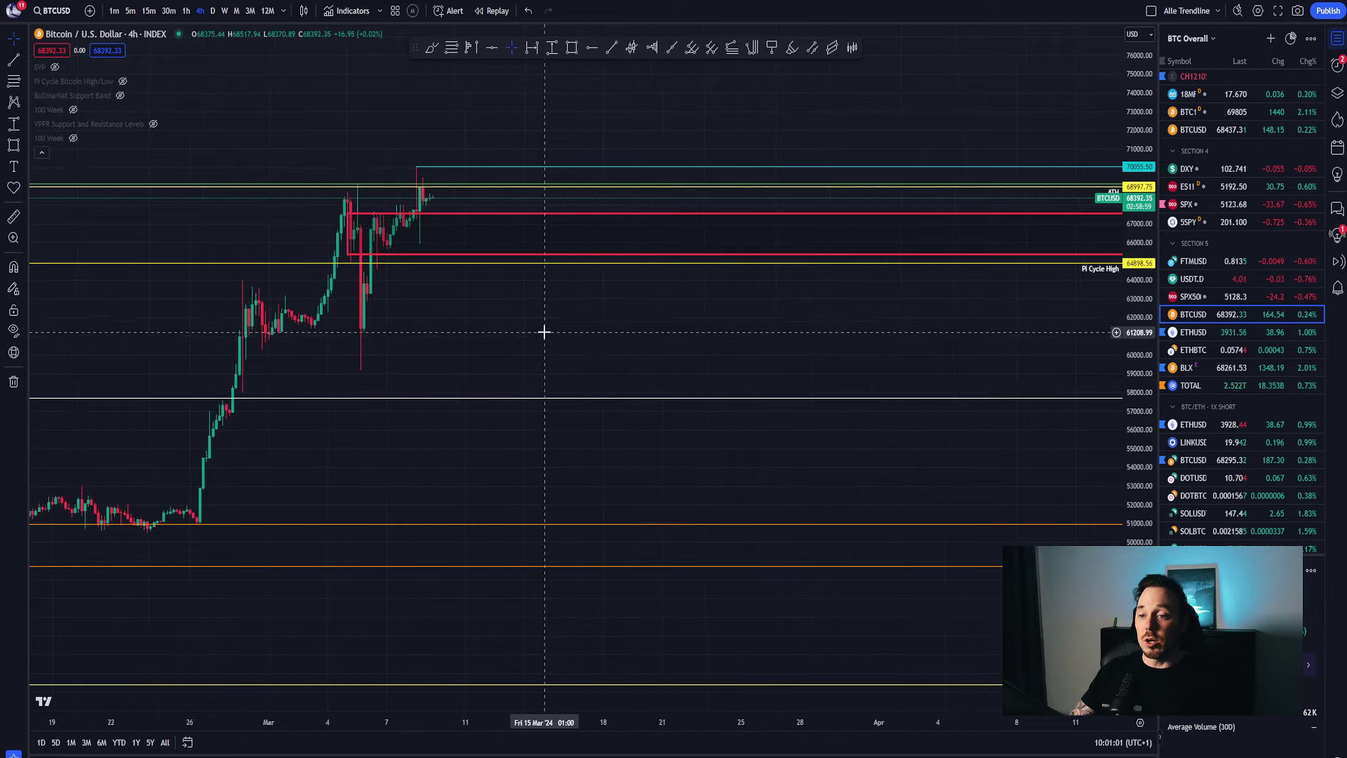
left_click_drag(545, 430, 641, 457)
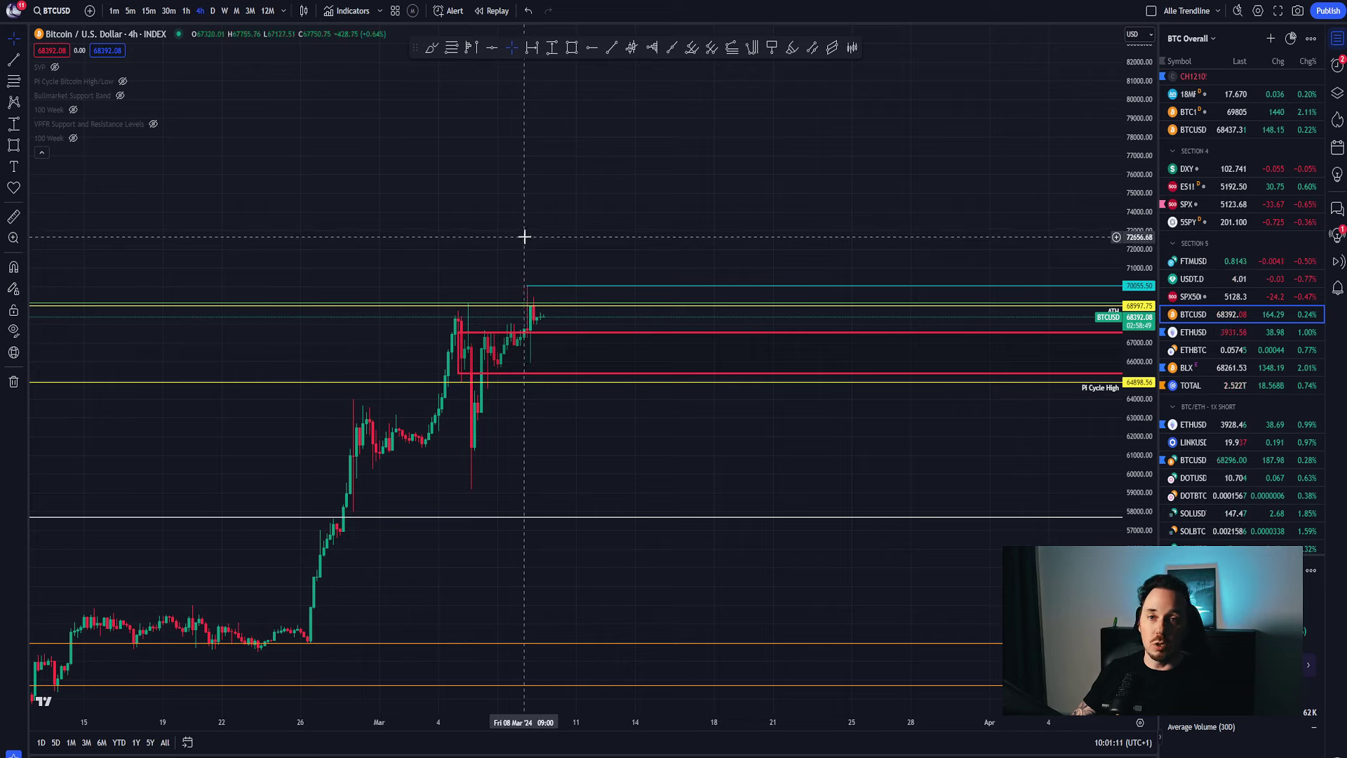
Brush a projected price path from about 69000 up to 82000, down to 76000 and up to 80000, and delete it.
left_click_drag(537, 245, 414, 257)
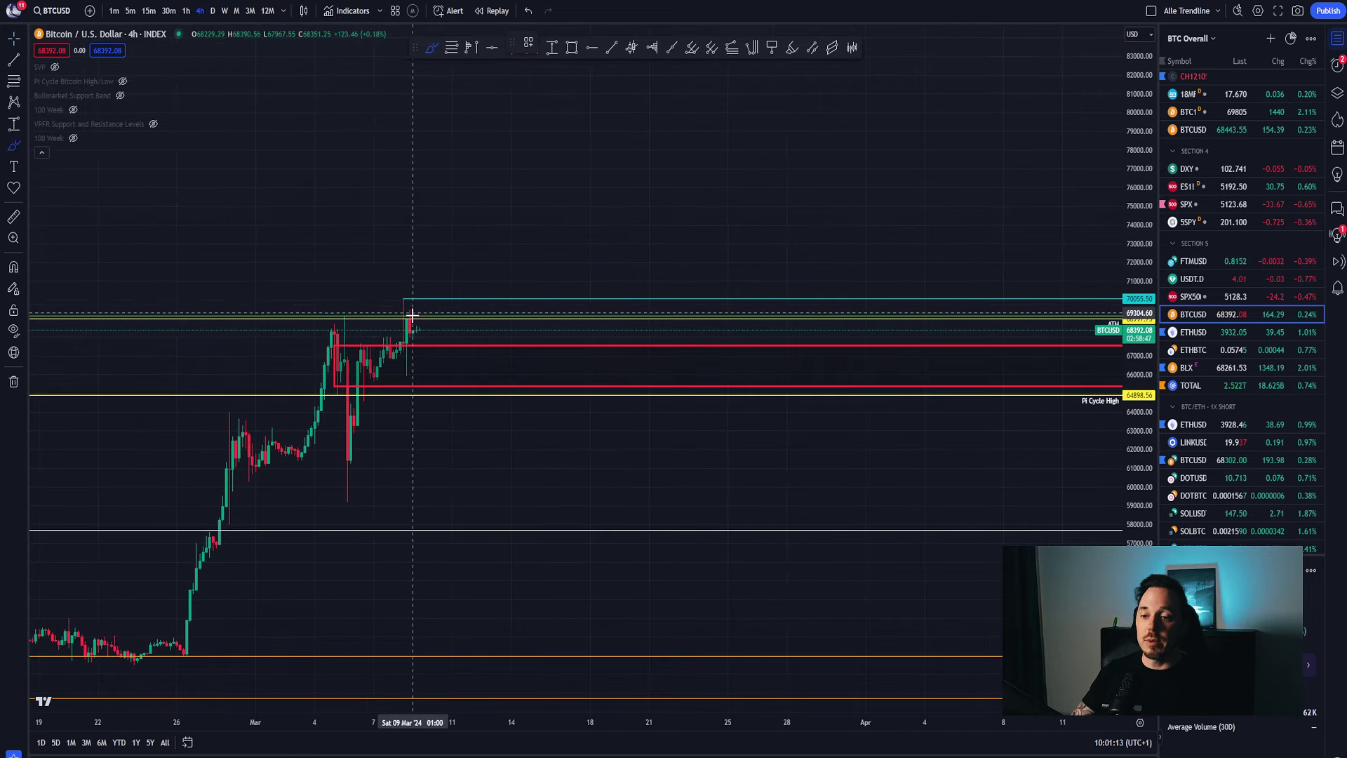
mouse_move(417, 325)
left_mouse_down()
mouse_move(512, 165)
mouse_move(534, 96)
mouse_move(598, 128)
mouse_move(626, 186)
mouse_move(645, 181)
mouse_move(693, 114)
left_mouse_up()
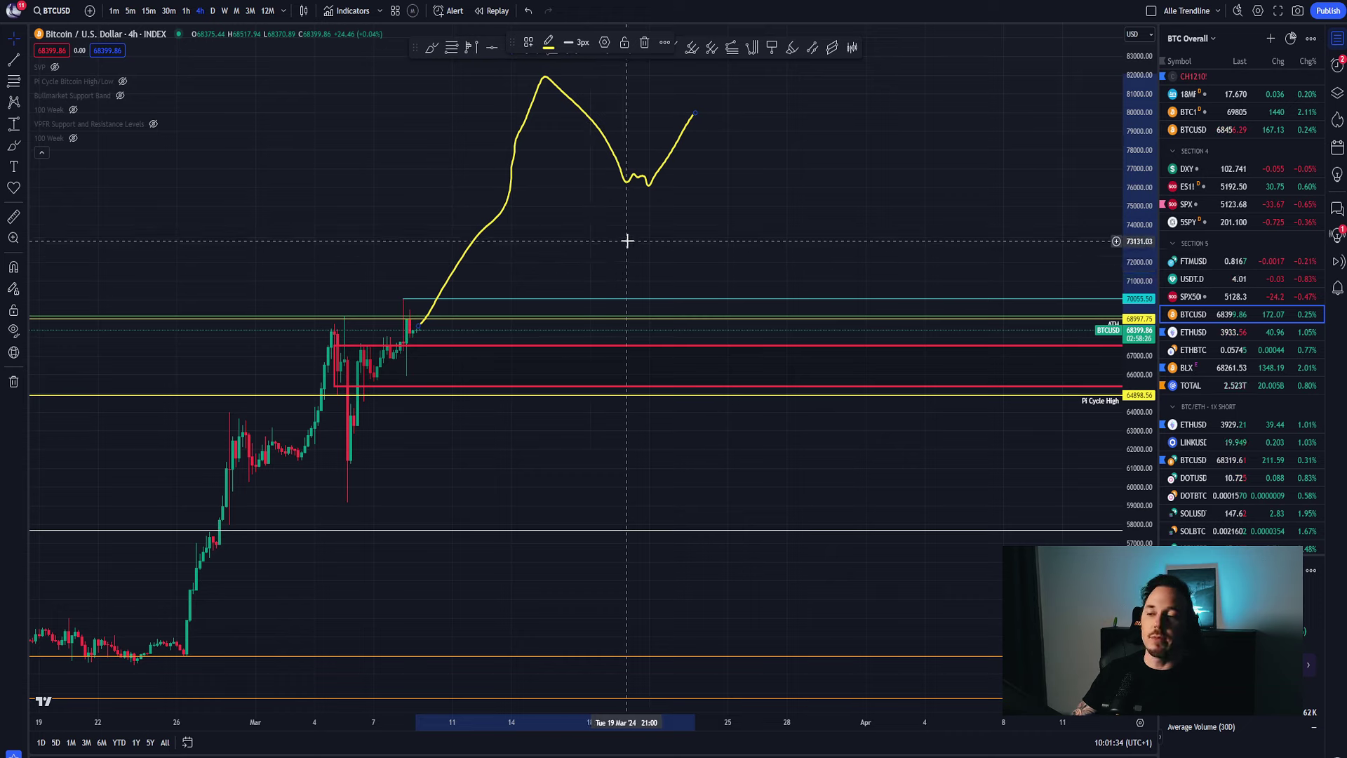
right_click(654, 190)
key("Escape")
key("Delete")
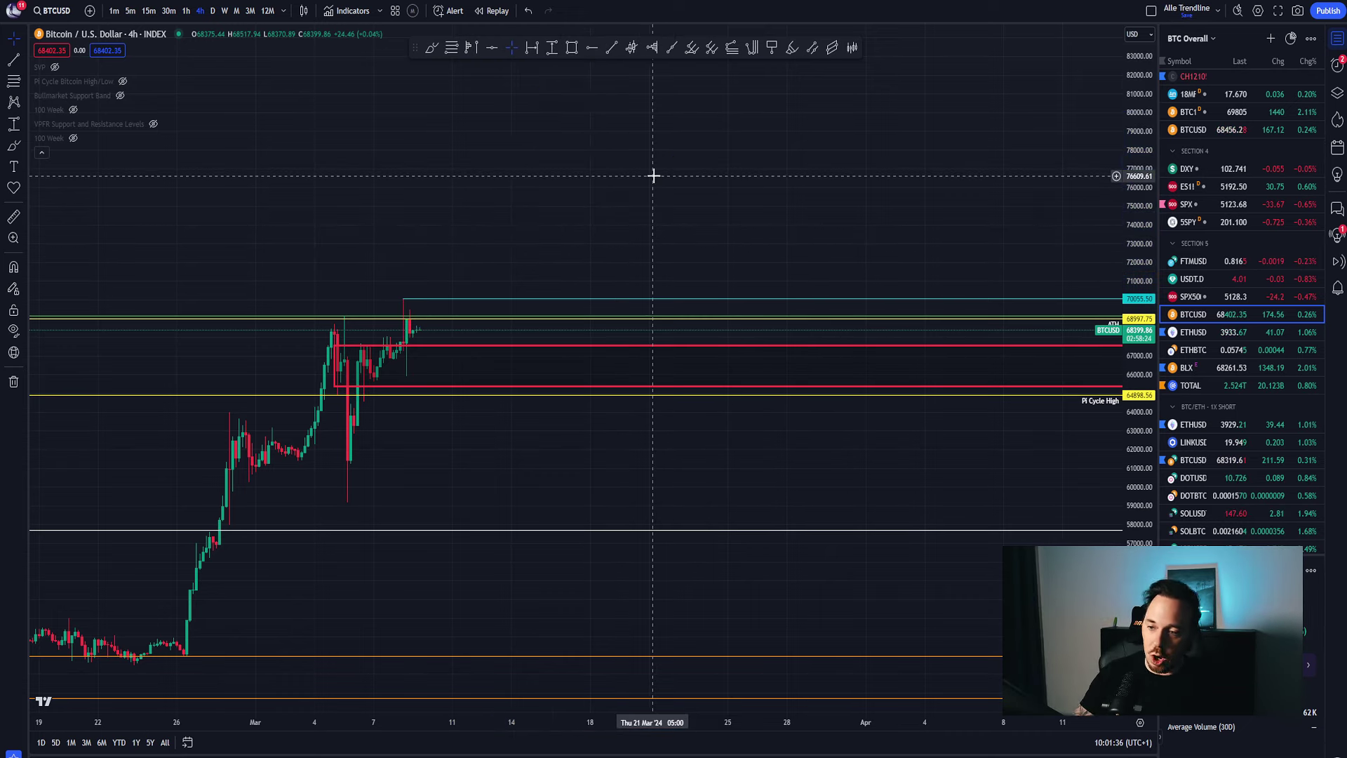
Examine the BTCUSD chart around the all-time high and the empty area leading to the 22 April 2024 vertical line.
left_click_drag(550, 210, 577, 266)
scroll(576, 266, "up", 4)
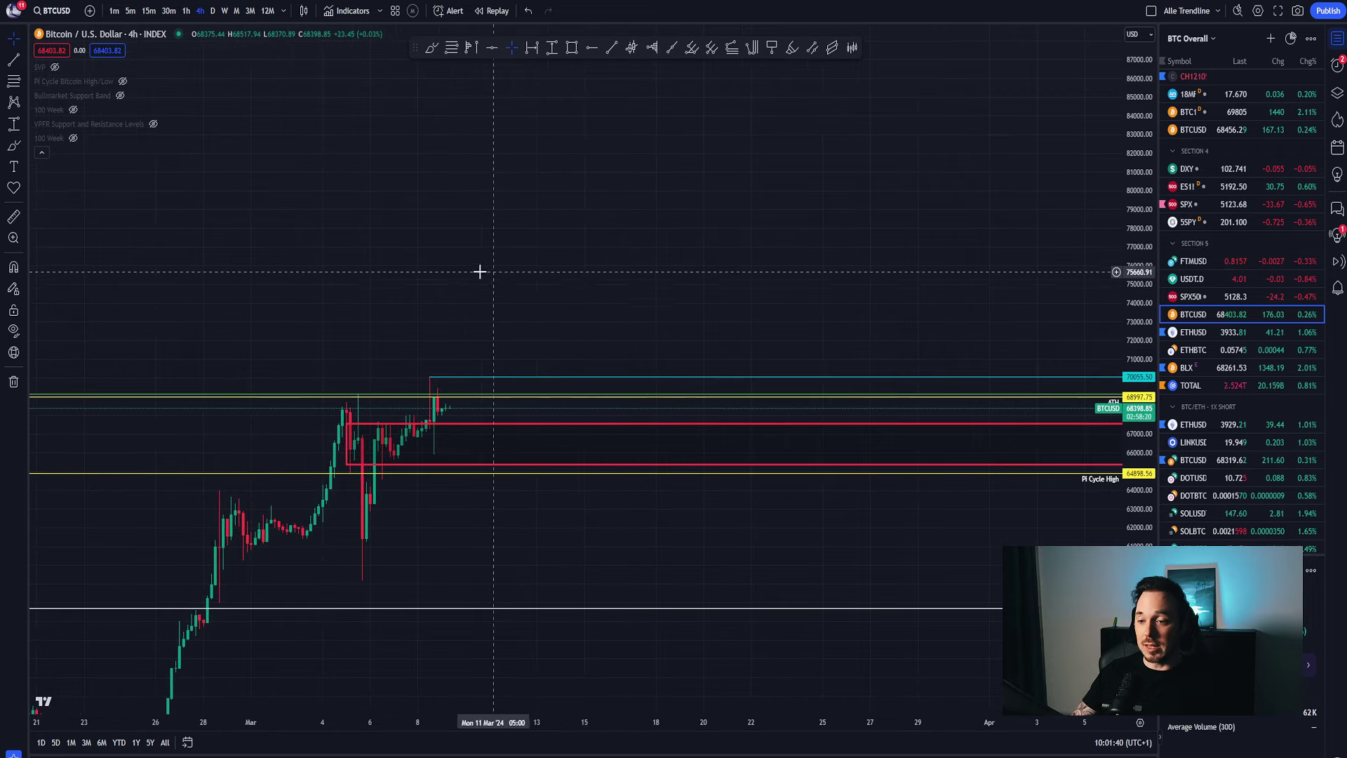
left_click_drag(498, 276, 553, 185)
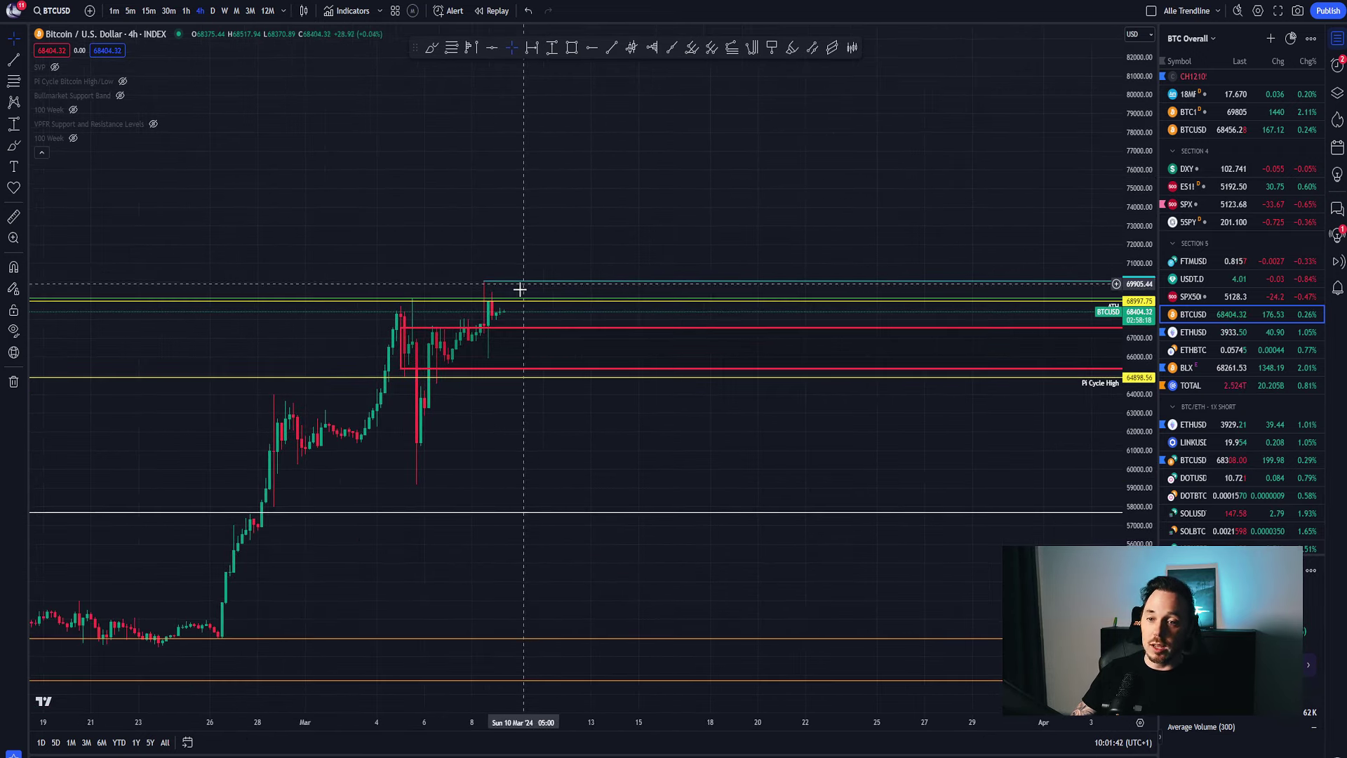
left_click_drag(527, 277, 463, 193)
scroll(698, 295, "down", 3)
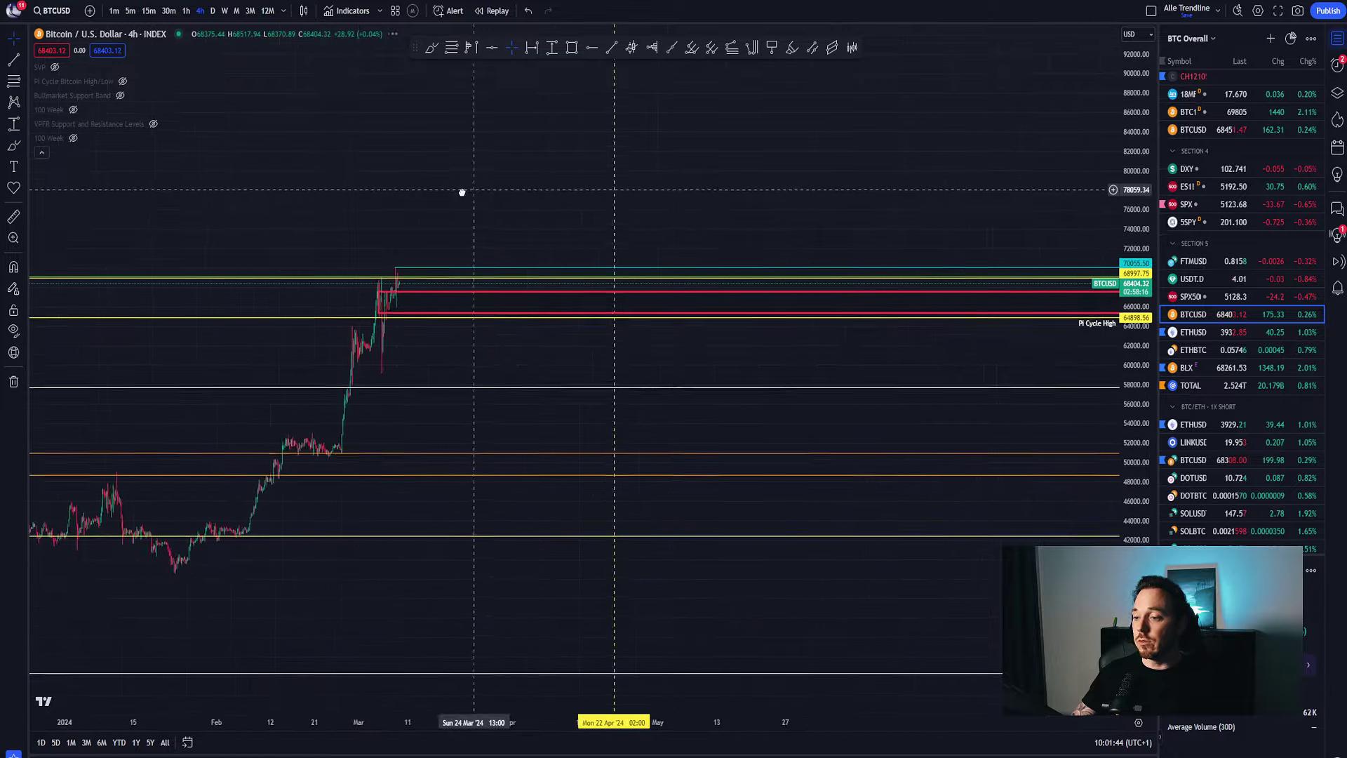
left_click_drag(381, 196, 605, 154)
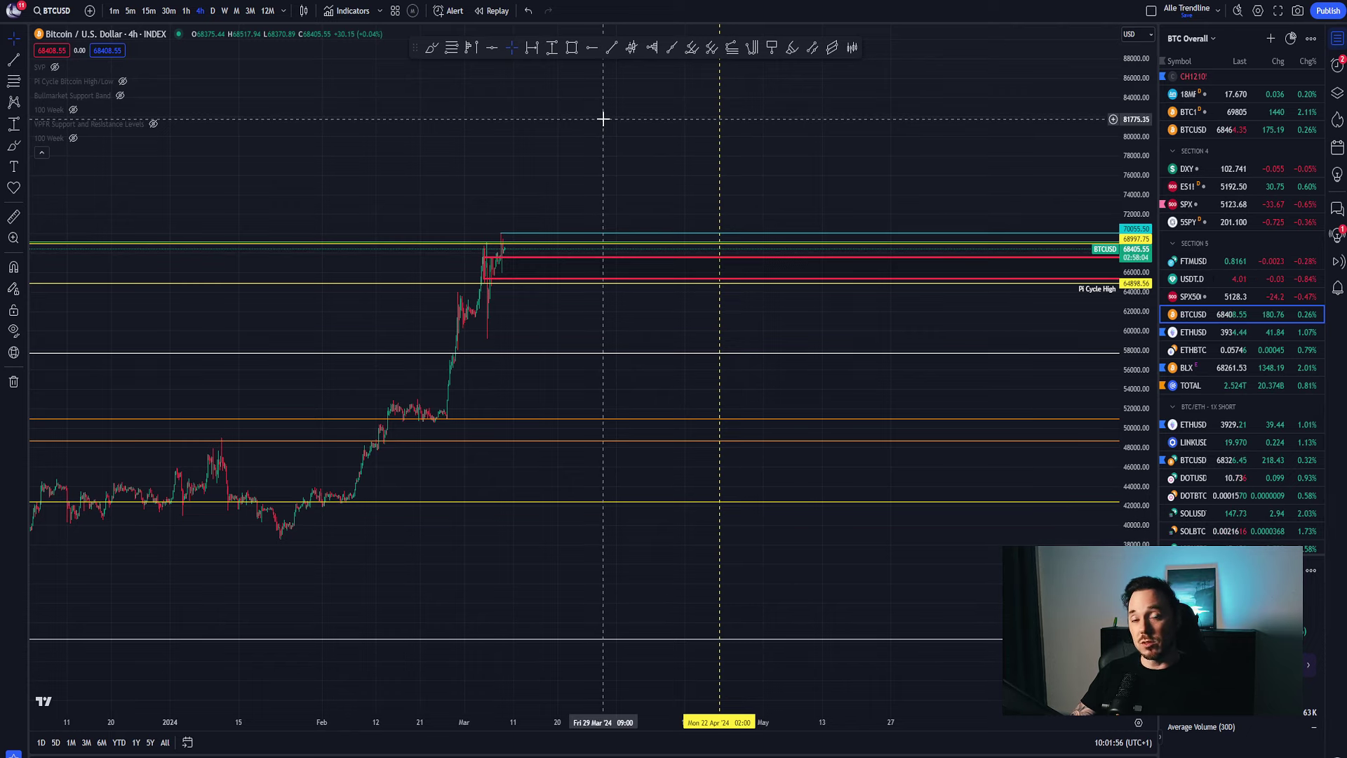
left_click_drag(688, 133, 686, 151)
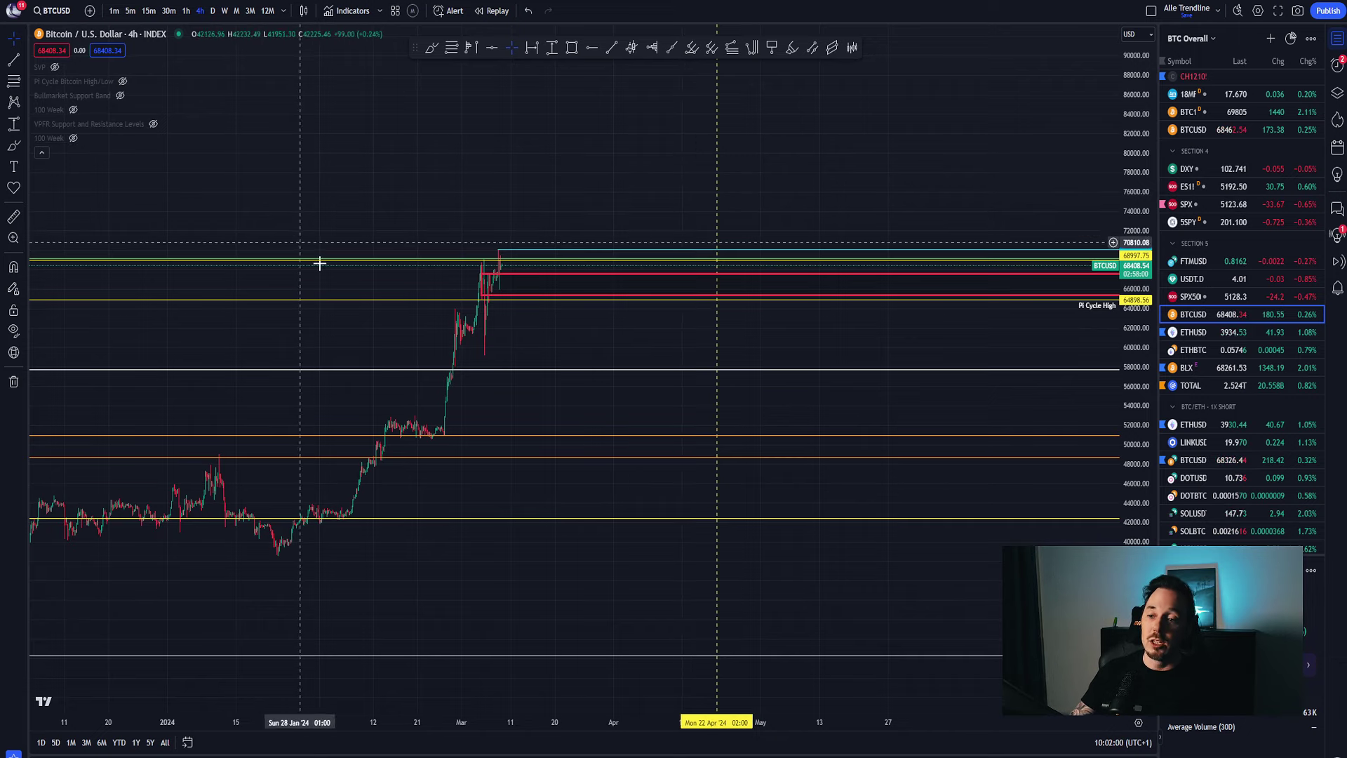
Show the hidden Pi Cycle Bitcoin High/Low indicator on the BTCUSD chart.
scroll(449, 171, "left", 5)
left_click(123, 82)
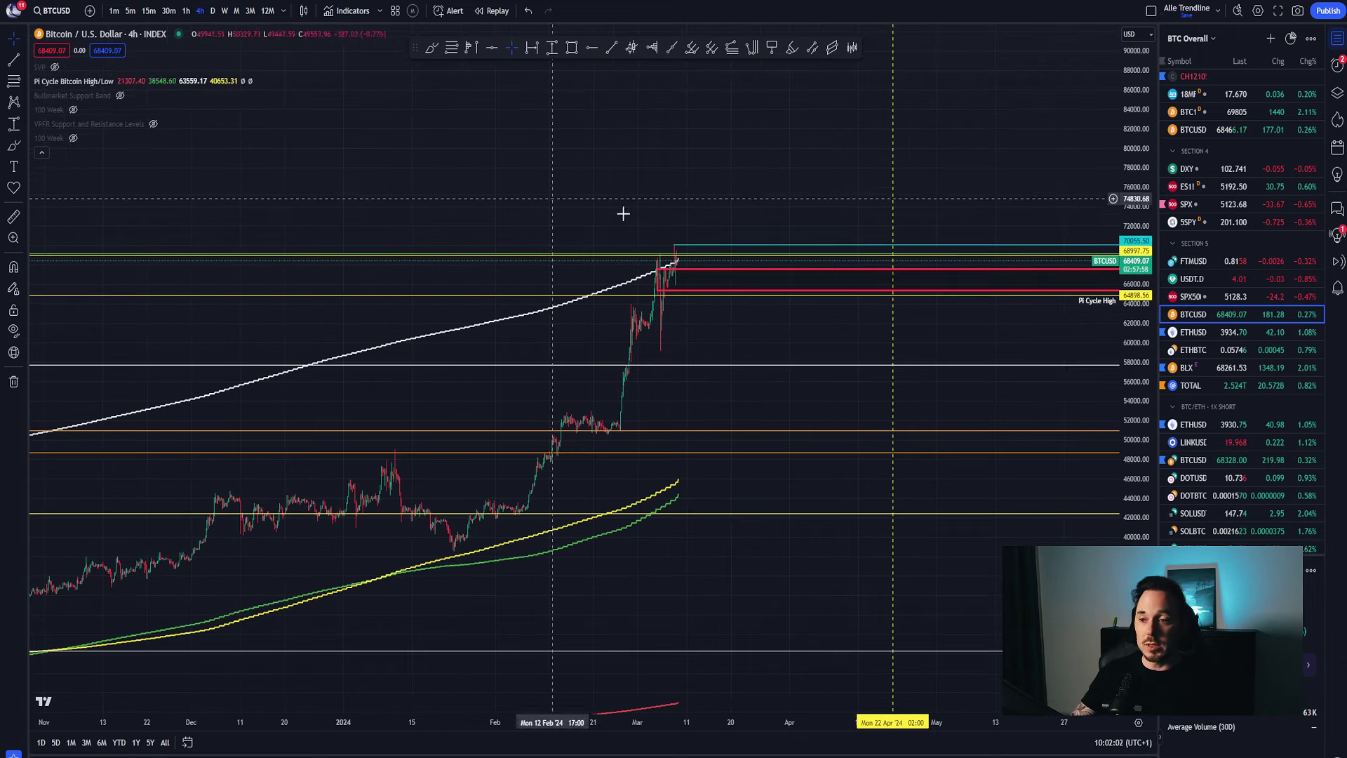
scroll(445, 526, "up", 5)
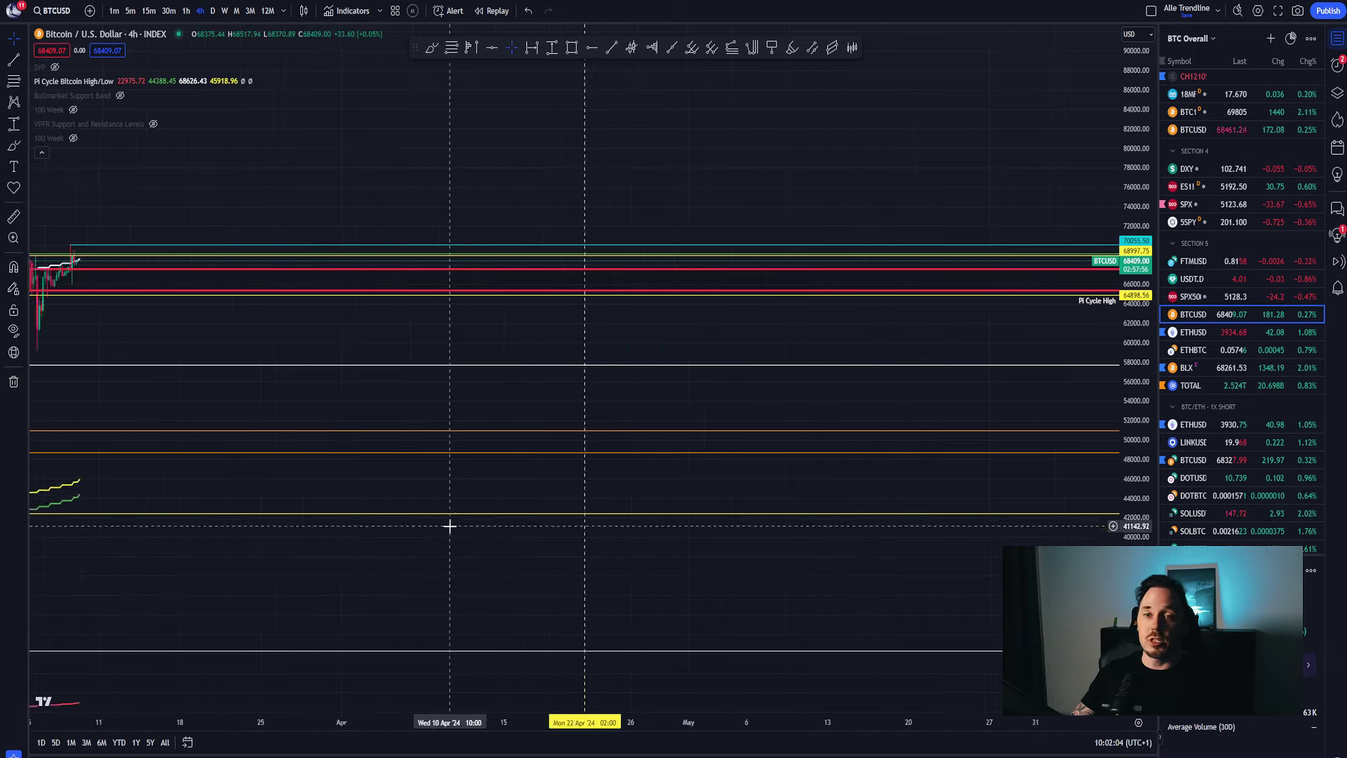
Examine the early March 4h BTCUSD candles against the Pi Cycle High line and the all-time-high level.
left_click_drag(297, 400, 851, 481)
scroll(851, 482, "up", 3)
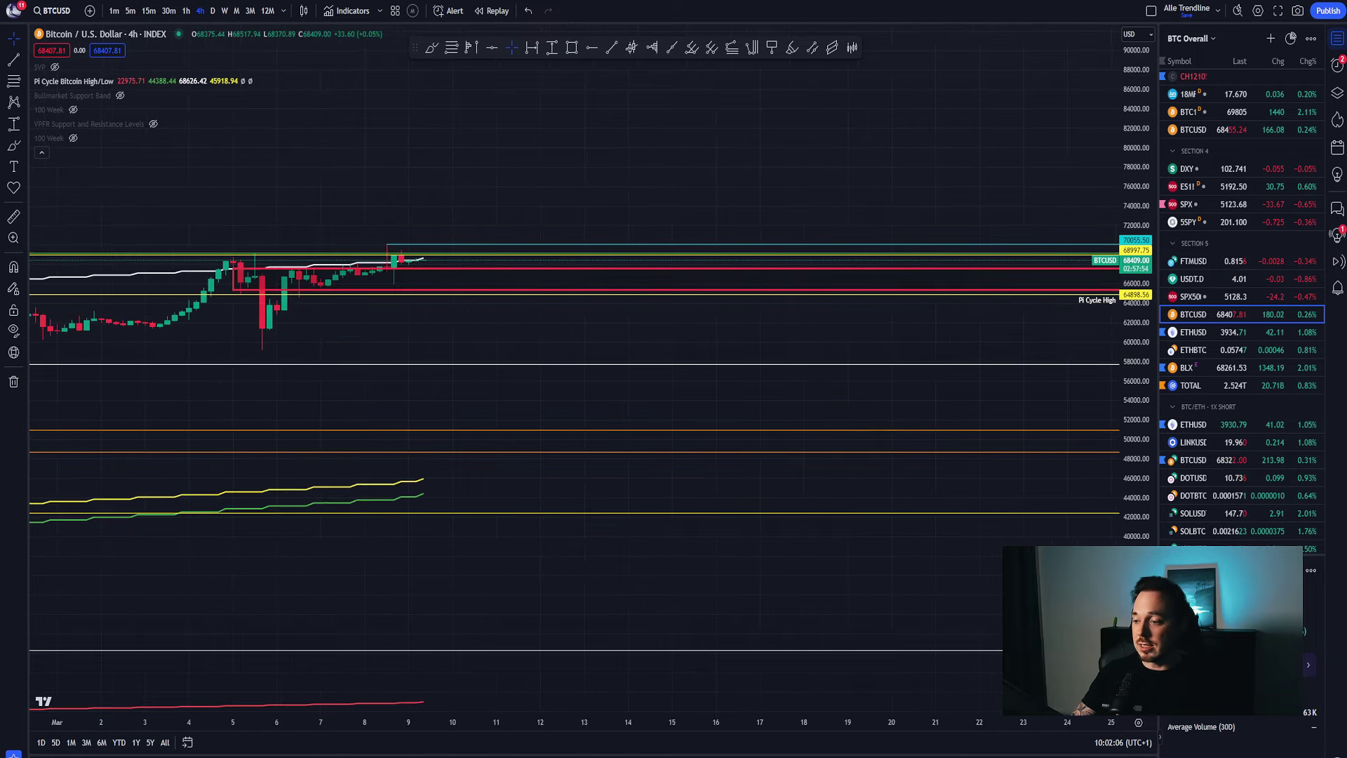
scroll(737, 424, "up", 2)
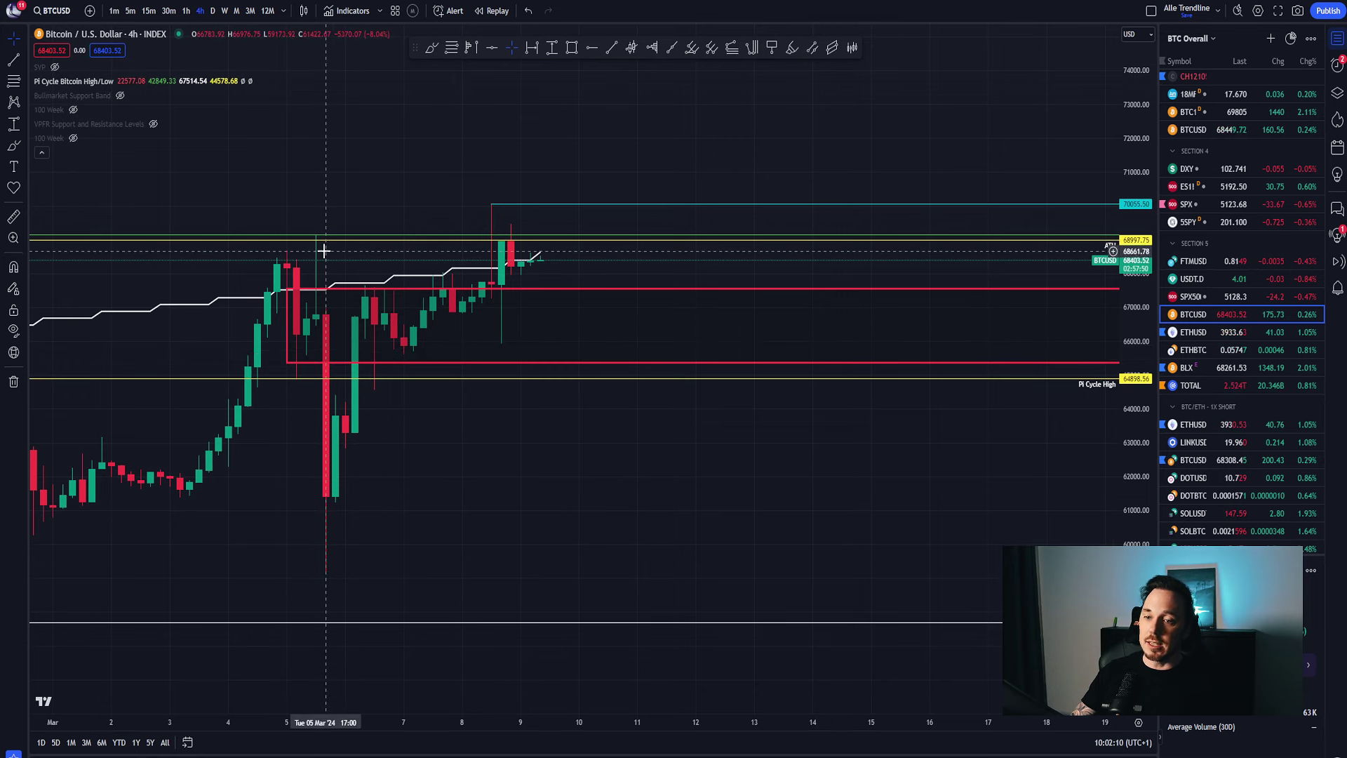
left_click(491, 203)
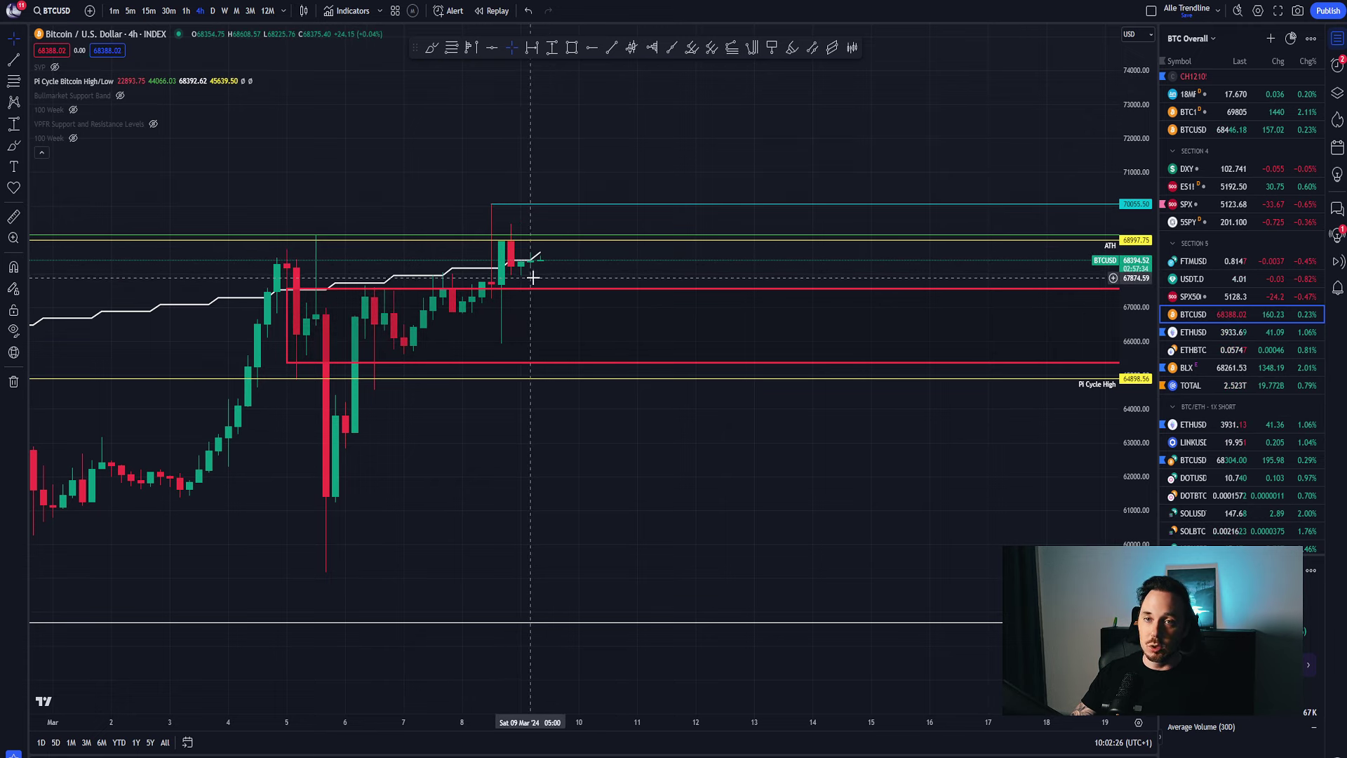
Switch the BTCUSD chart to the weekly timeframe and examine the 4 March 2024 candle near the Pi Cycle line.
left_click(224, 10)
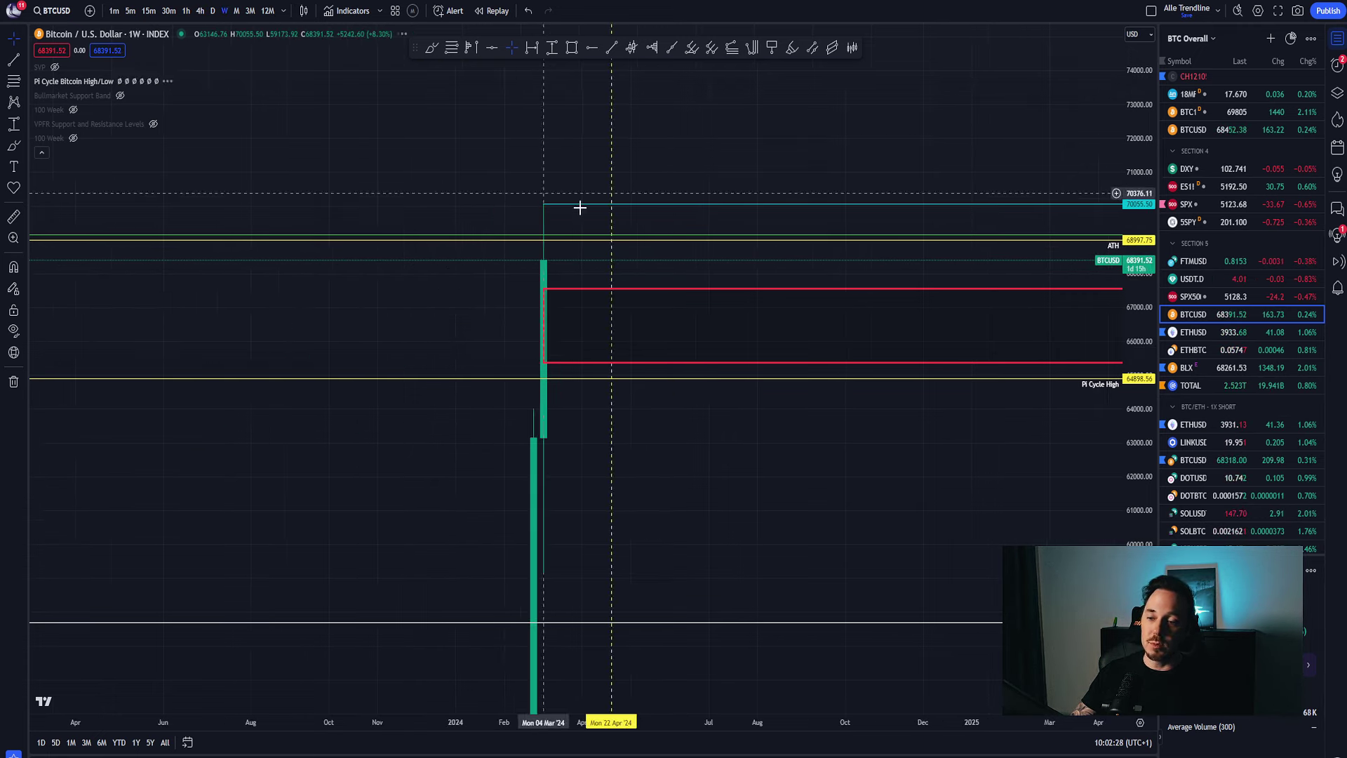
left_click_drag(262, 156, 1029, 256)
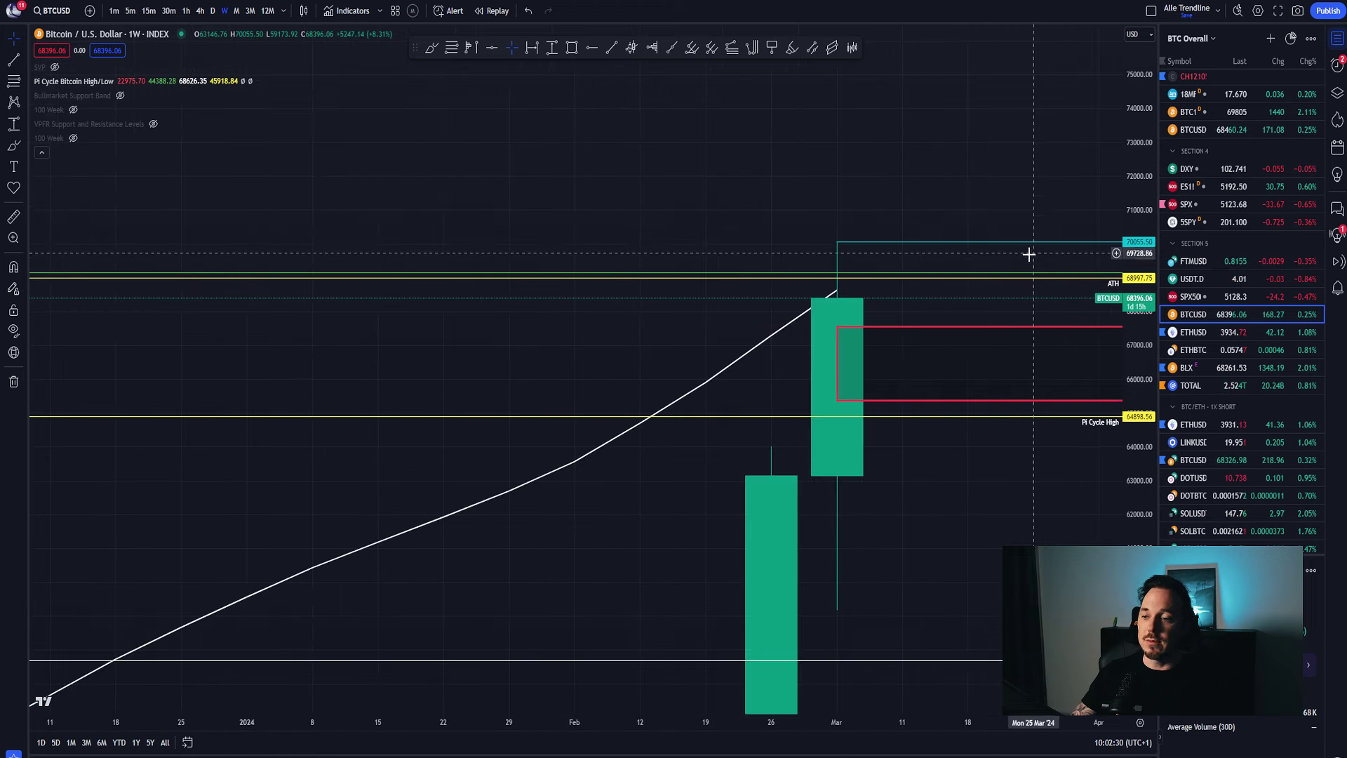
left_click_drag(1139, 177, 812, 239)
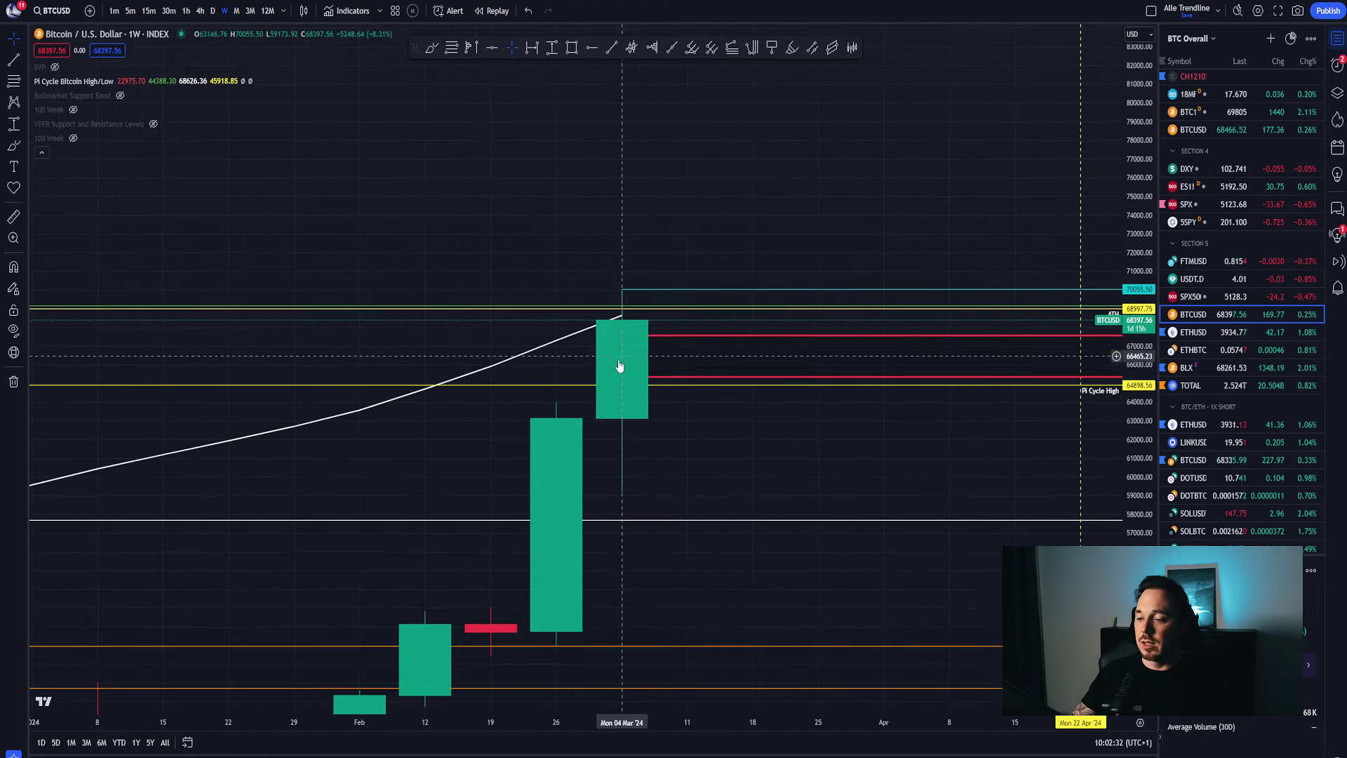